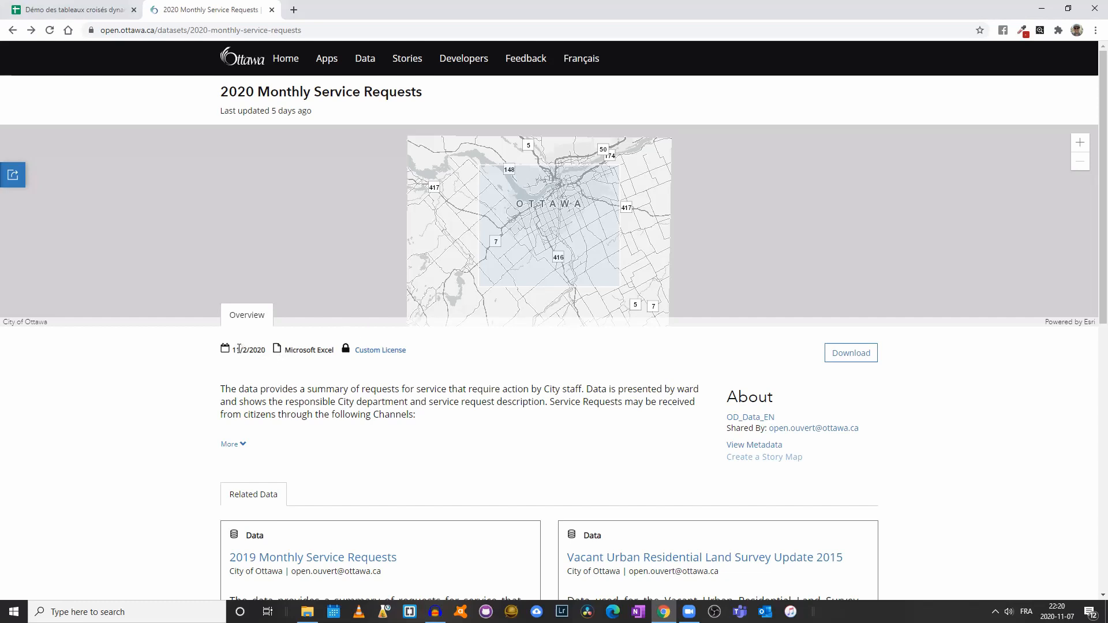
Check the 2020 Monthly Service Requests dataset's date, expand its description and read through the listed request channels.
left_click_drag(262, 350, 231, 353)
left_click(241, 445)
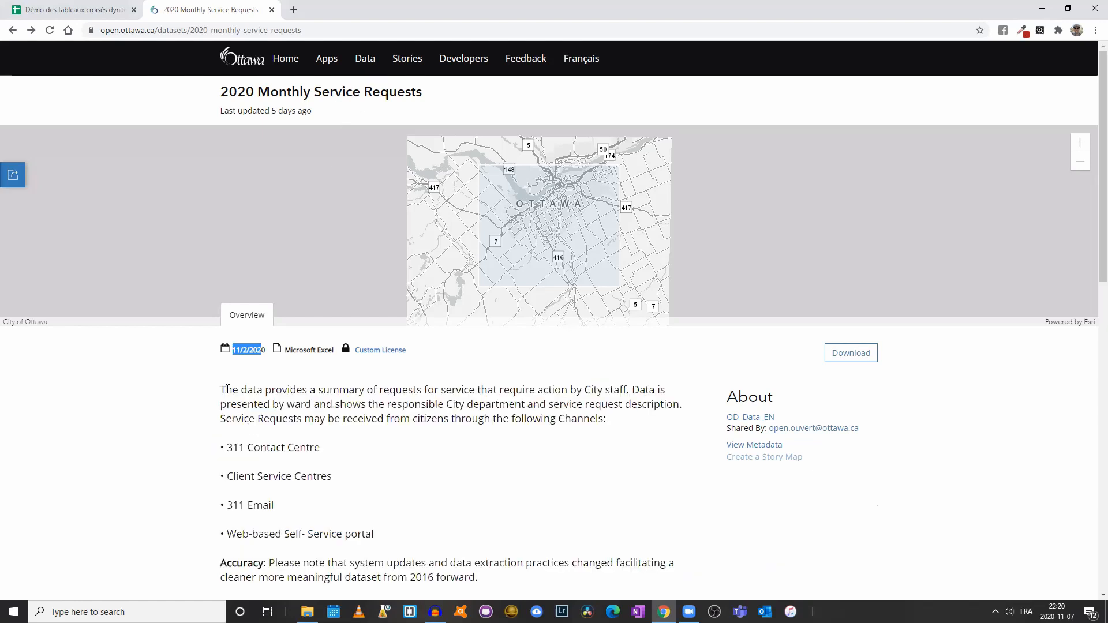
left_click_drag(220, 390, 502, 393)
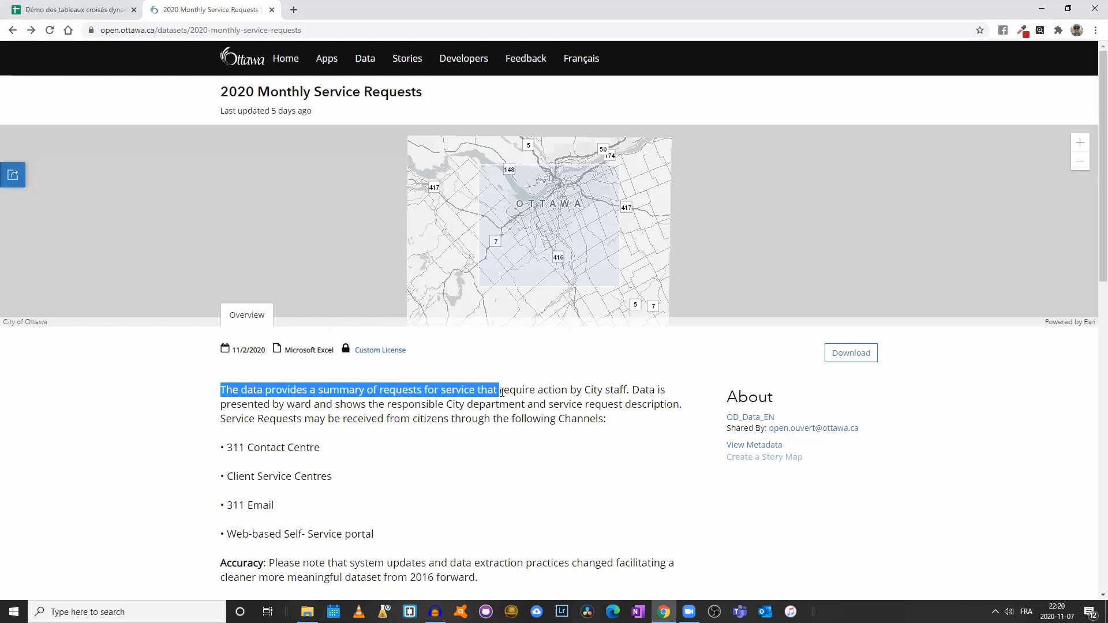
left_click_drag(502, 393, 337, 449)
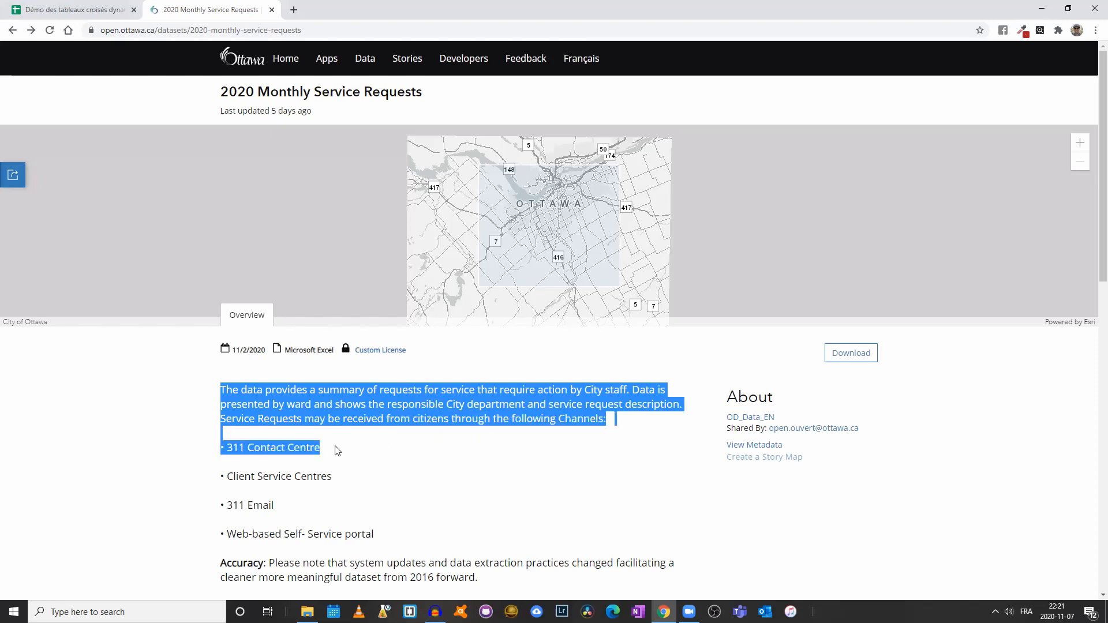
left_click_drag(338, 449, 347, 478)
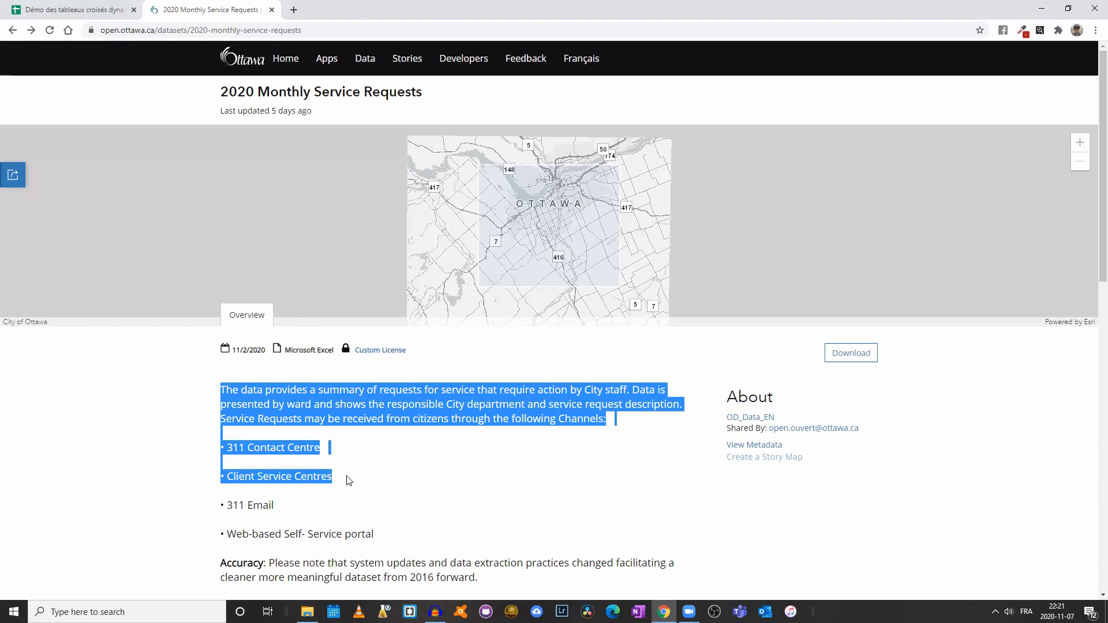
left_click_drag(347, 477, 397, 537)
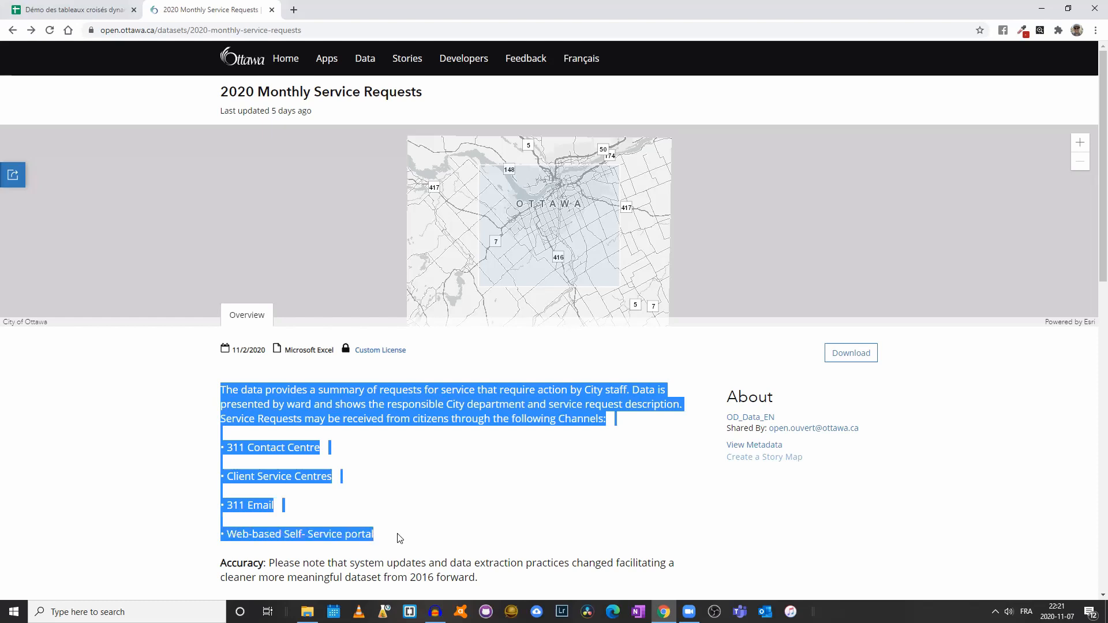
left_click(502, 537)
Read the dataset's accuracy note and update frequency, and look over the related datasets.
scroll(601, 435, "down", 5)
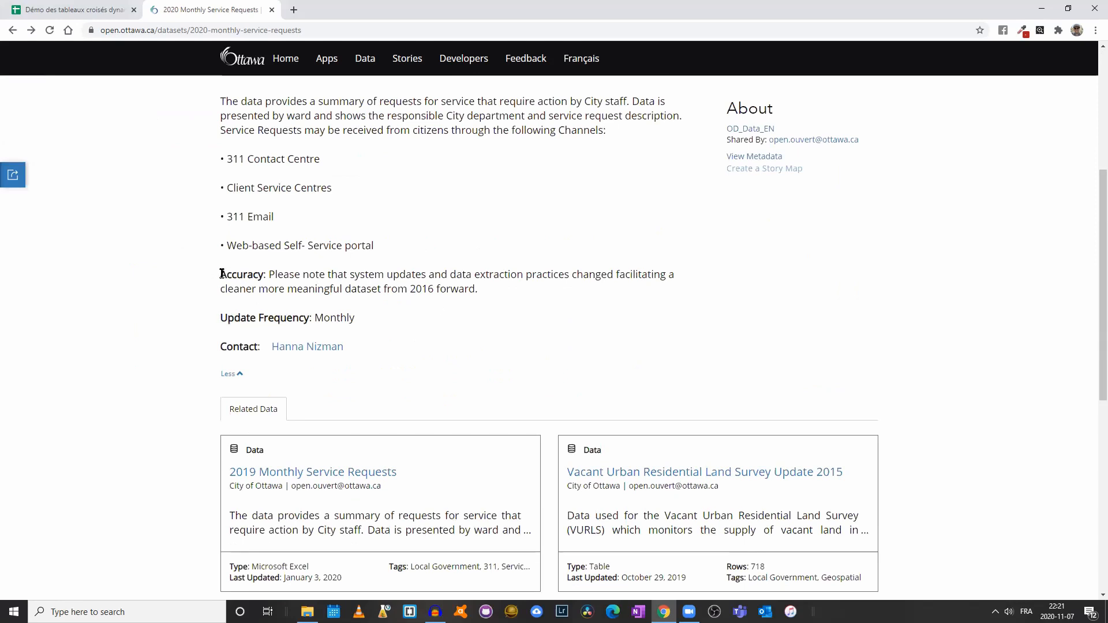
left_click_drag(222, 273, 531, 294)
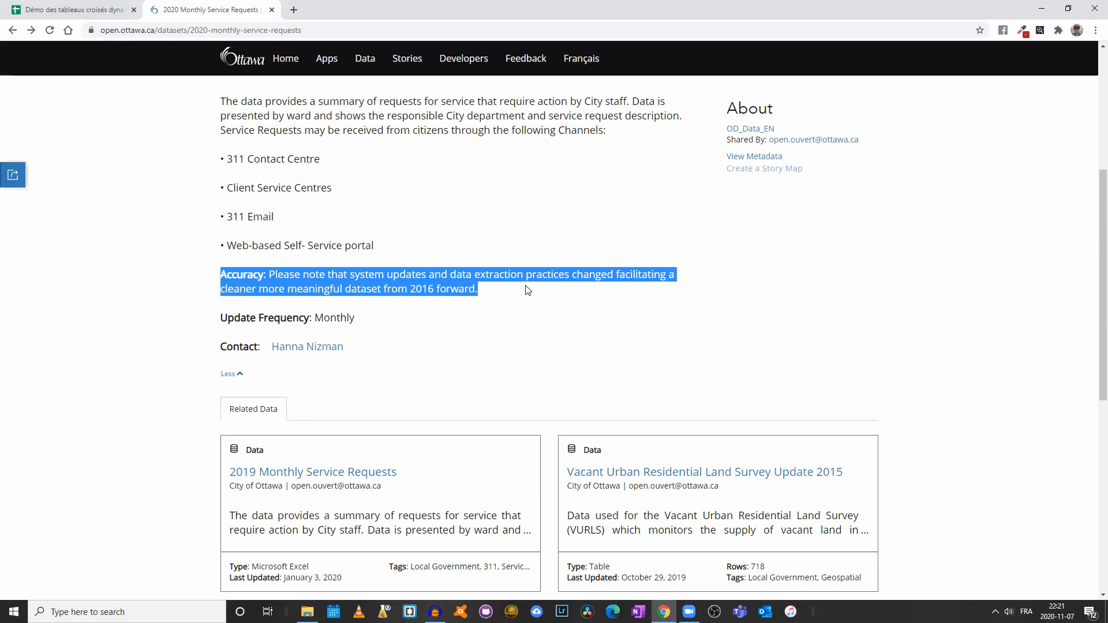
scroll(262, 424, "down", 5)
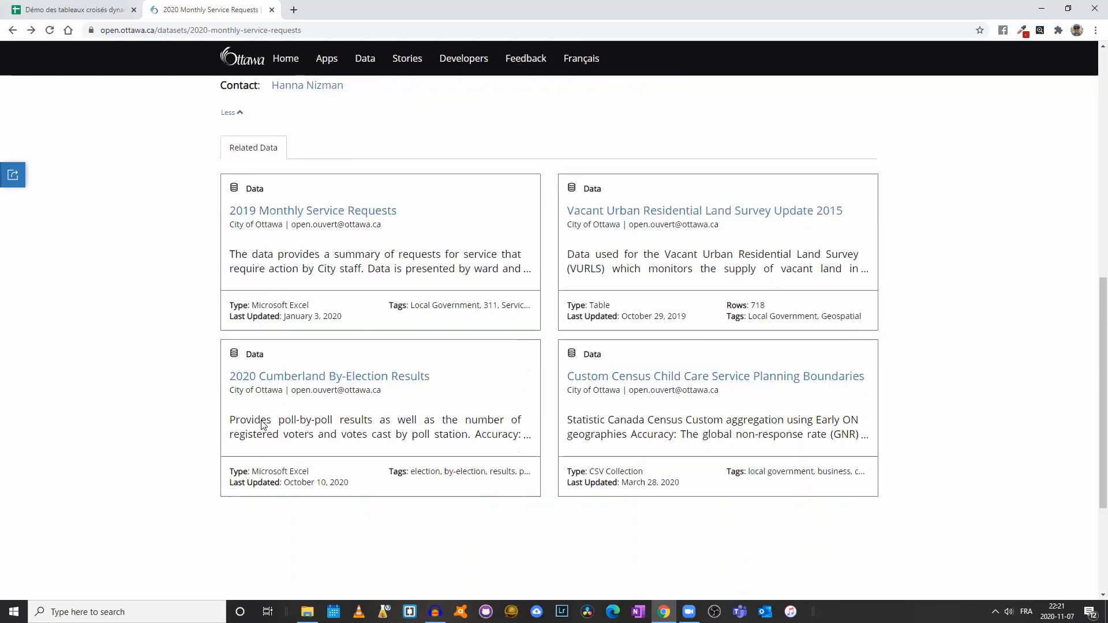
scroll(264, 424, "up", 3)
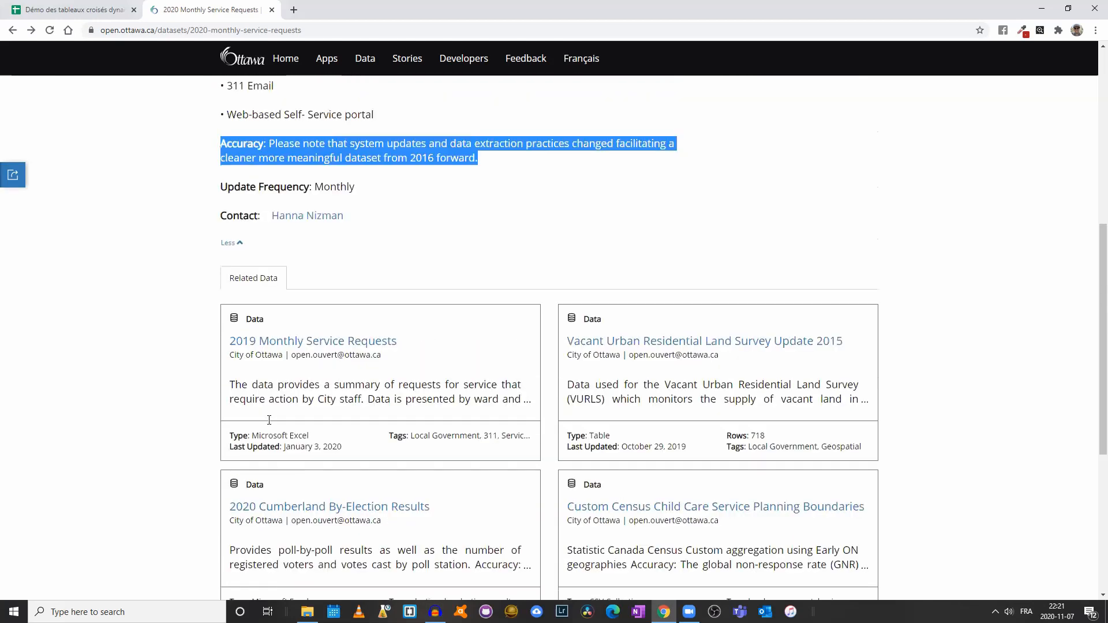
scroll(269, 420, "up", 1)
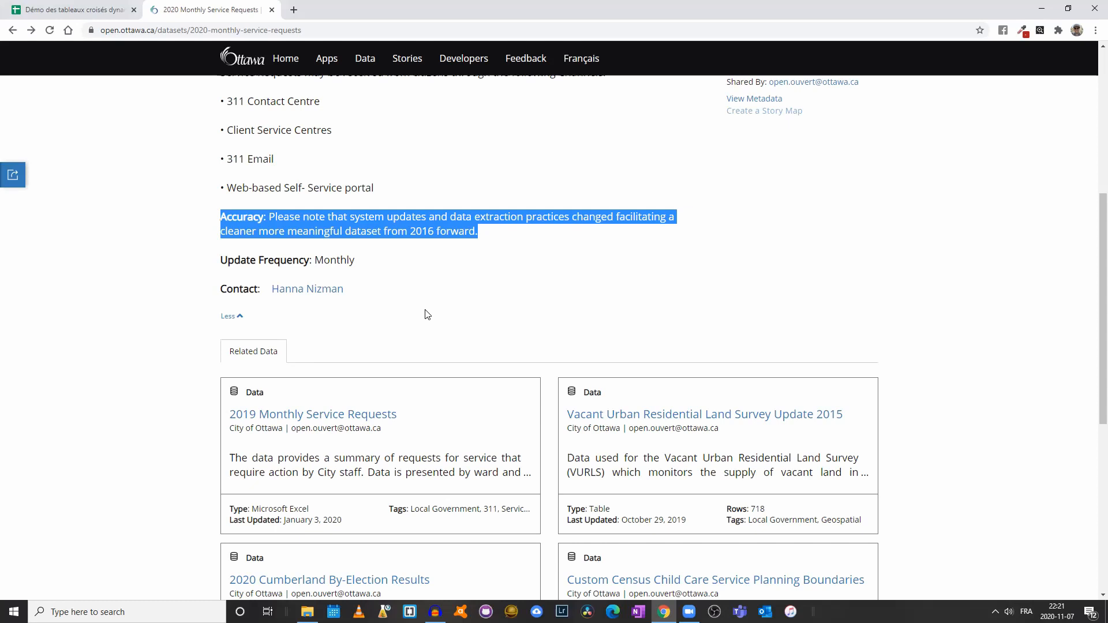
left_click(427, 314)
left_click_drag(235, 259, 364, 263)
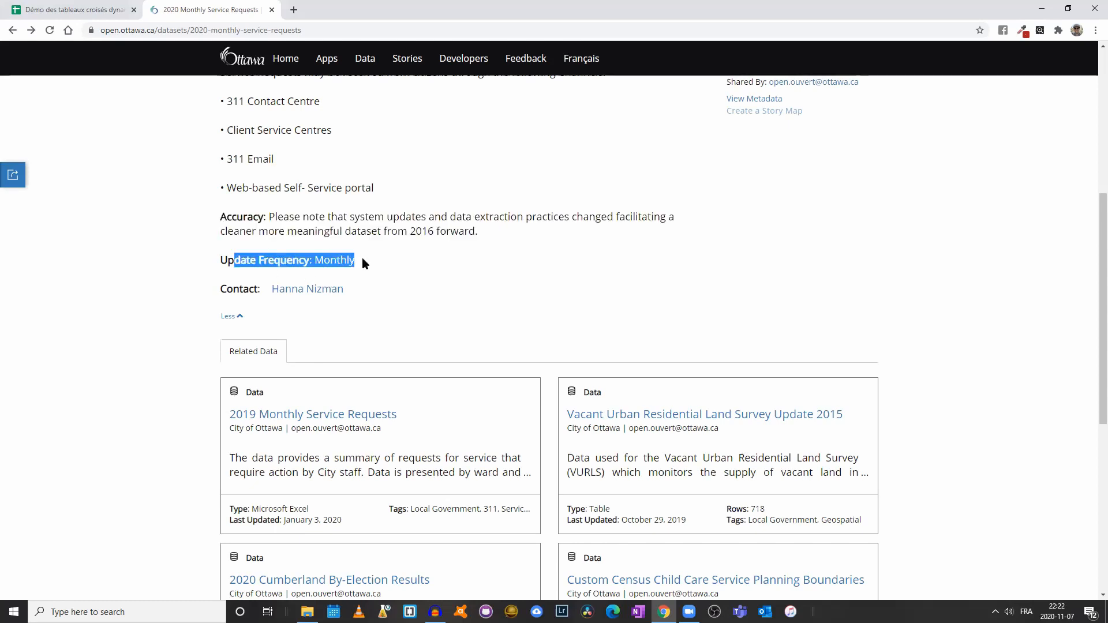
left_click(402, 276)
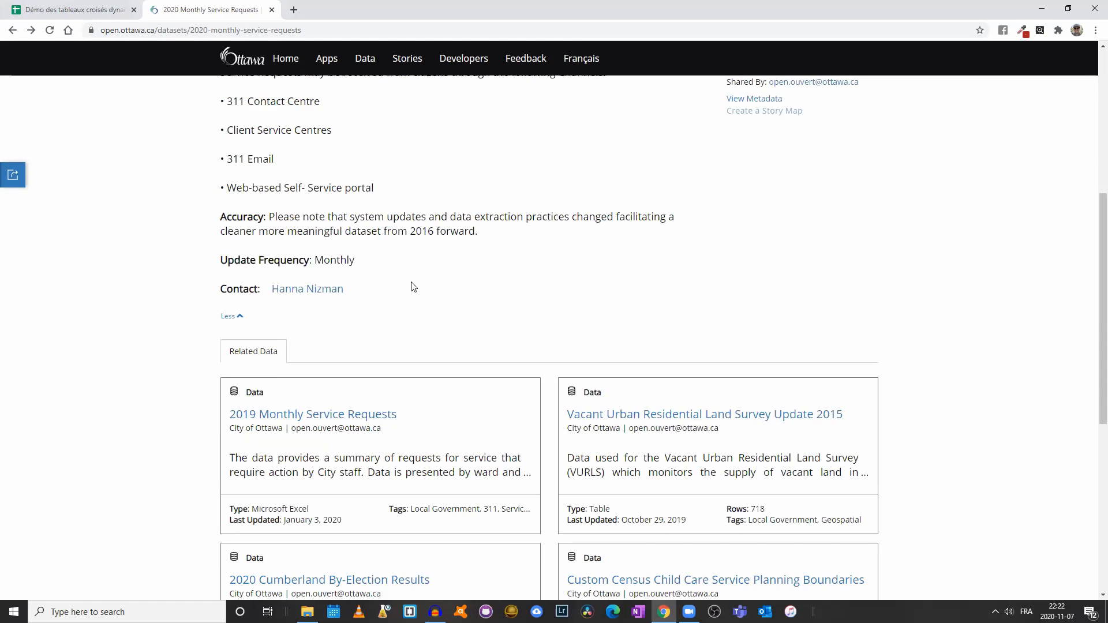
Download the 2020 Monthly Service Requests dataset and return to the Démo des tableaux croisés dynamiques spreadsheet in Google Sheets.
scroll(422, 289, "up", 3)
scroll(422, 289, "up", 3)
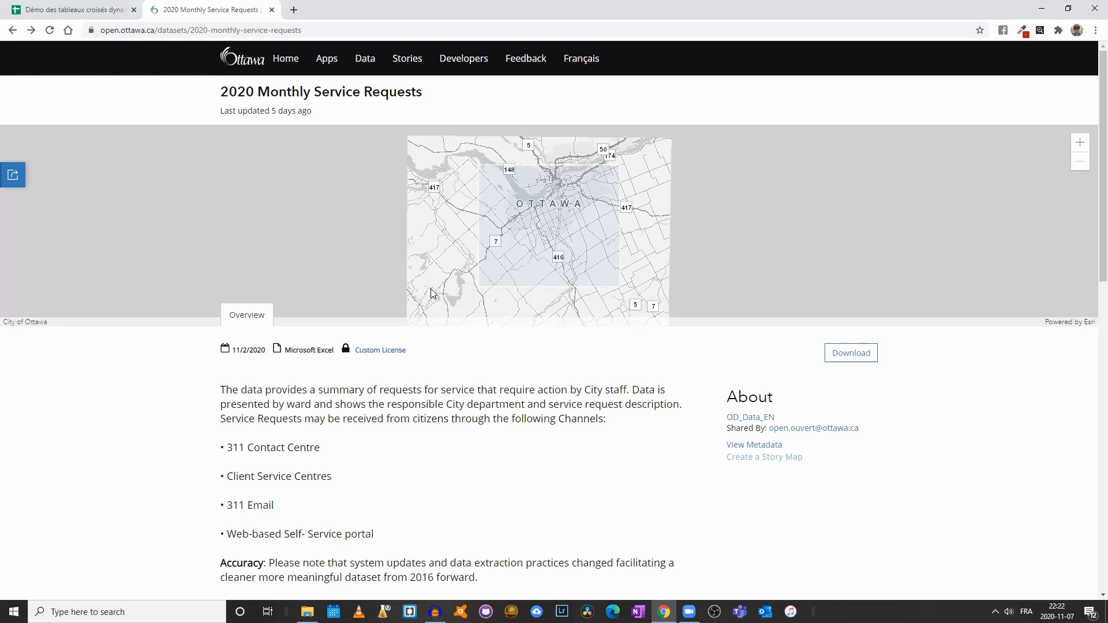
left_click(847, 363)
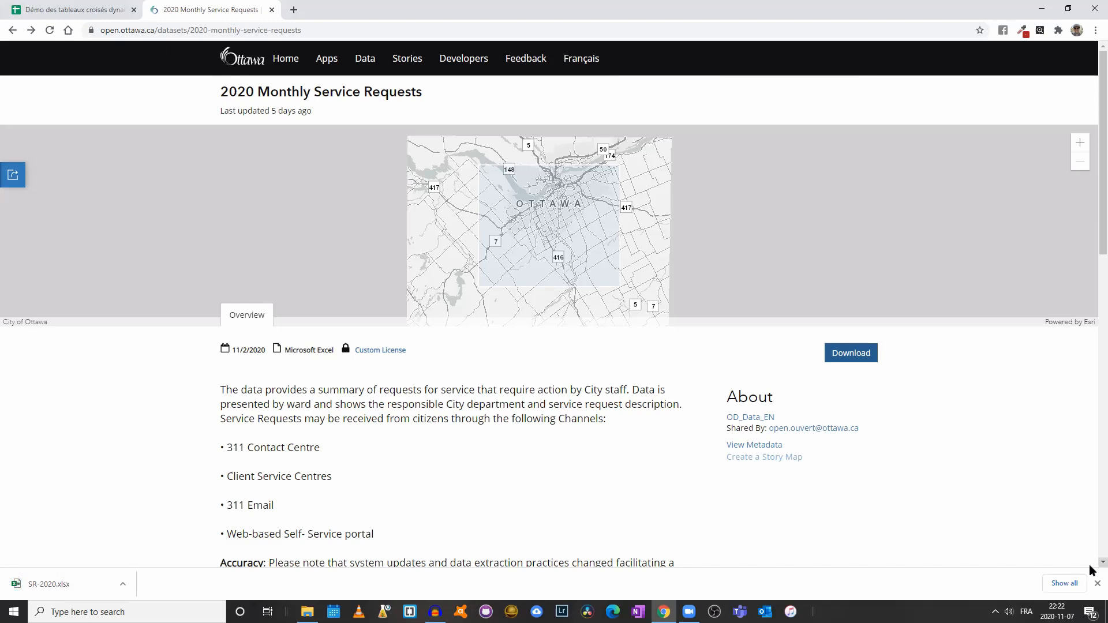
left_click(1097, 584)
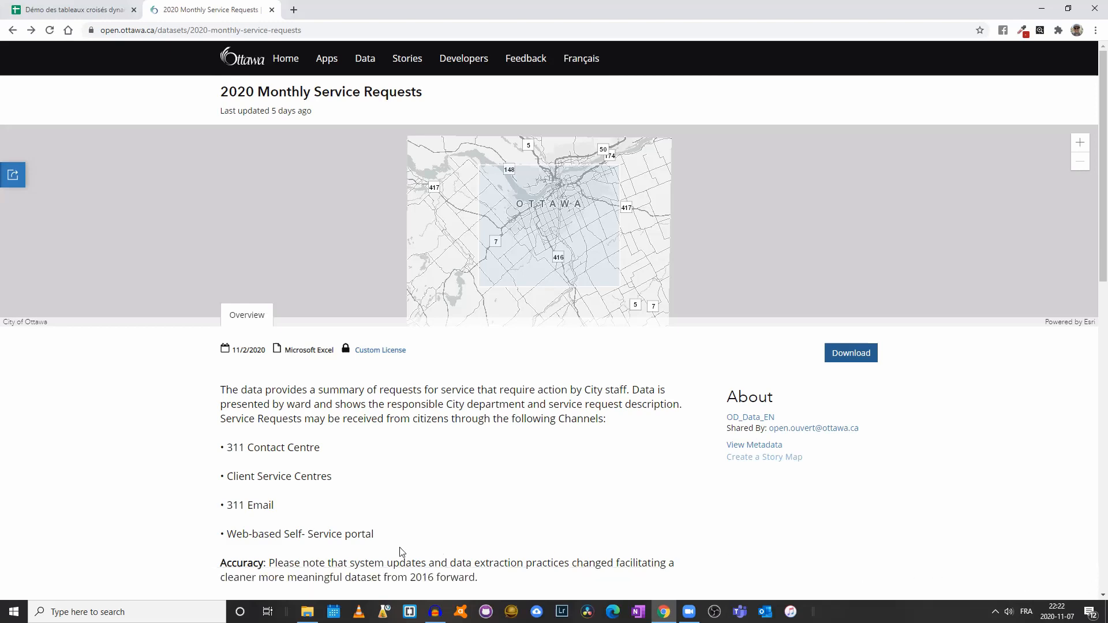
left_click(27, 14)
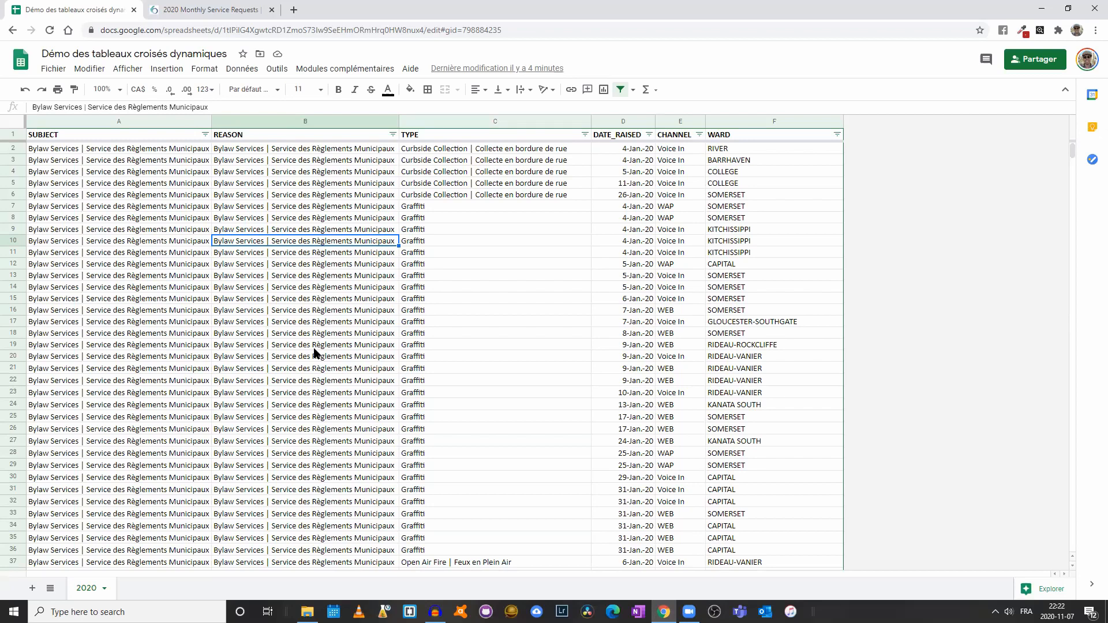
Start importing SR-2020.xlsx into the spreadsheet by uploading it from the Downloads folder, and cancel the import.
left_click(53, 69)
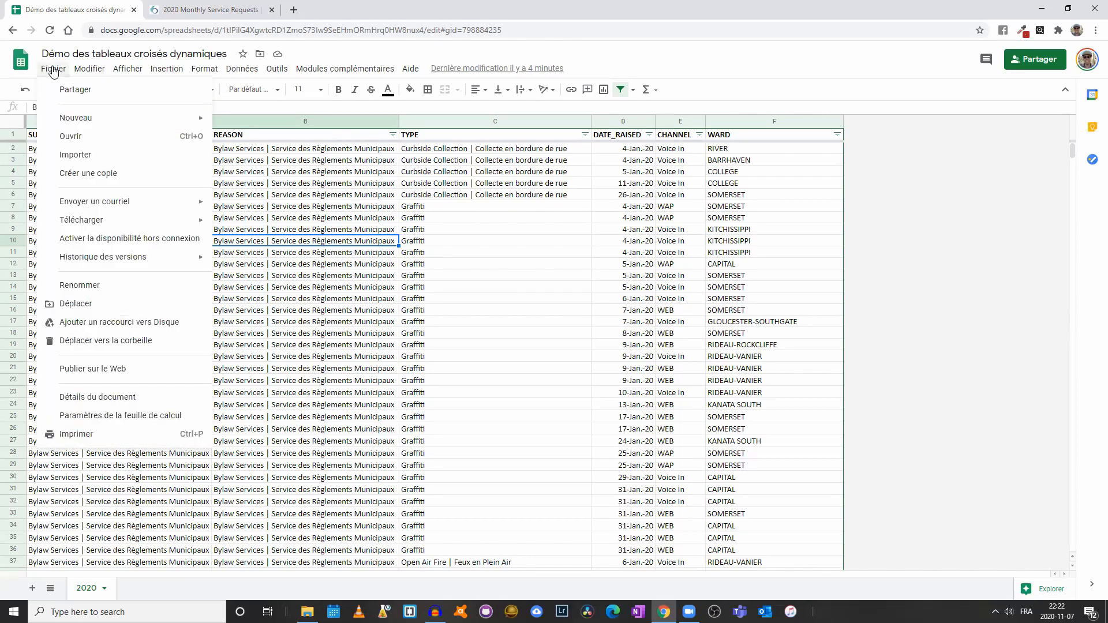
left_click(75, 154)
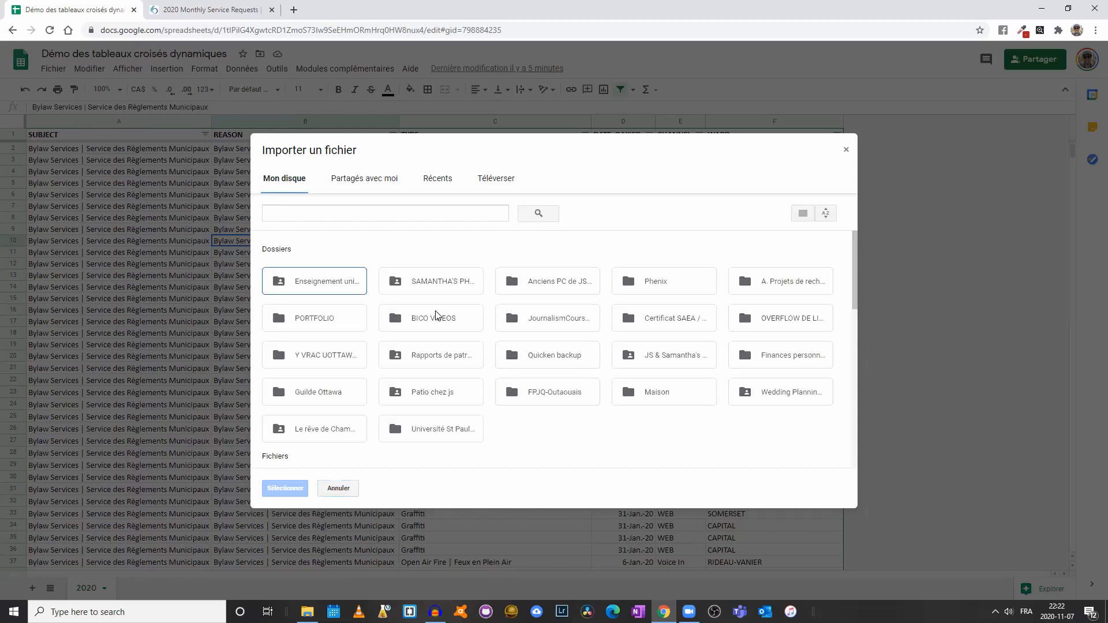
left_click(510, 182)
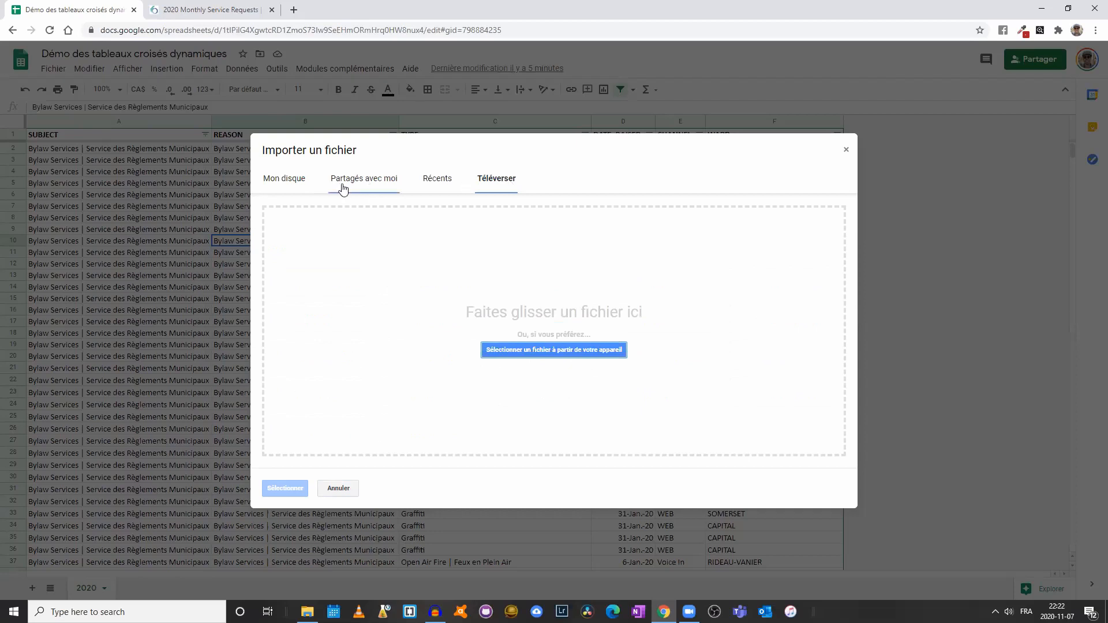
left_click(524, 351)
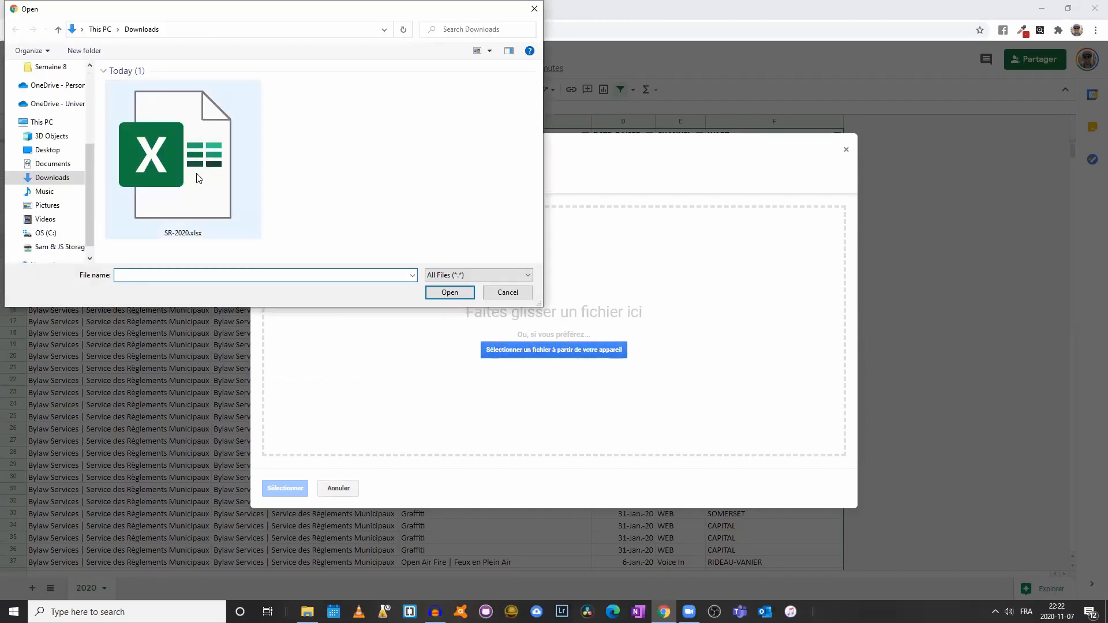
left_click(183, 155)
left_click(450, 293)
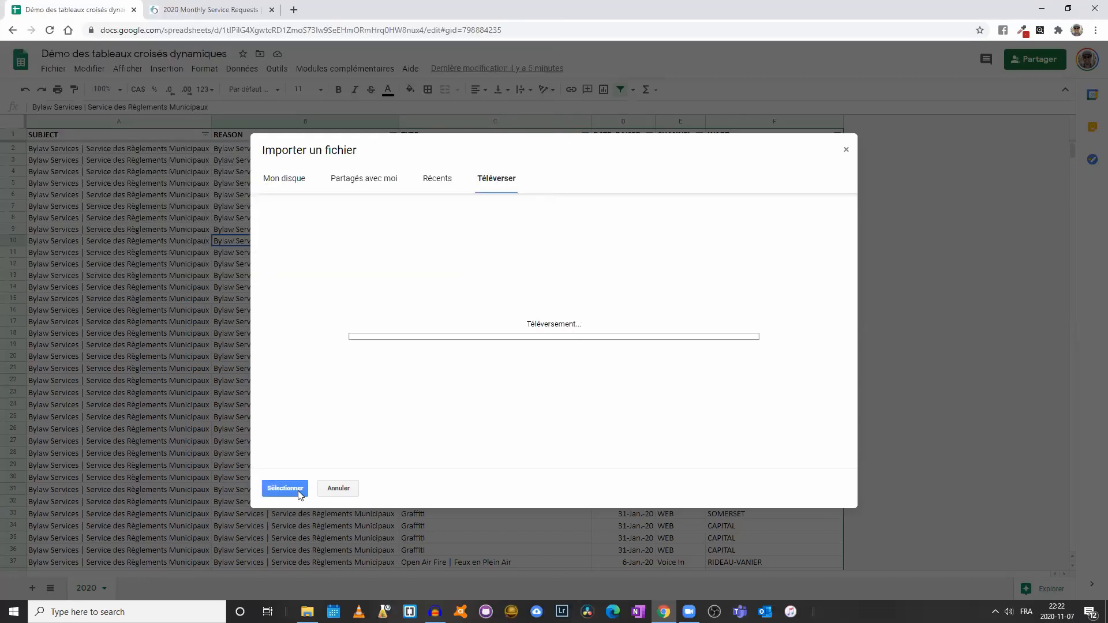
left_click(339, 489)
Look through the 2020 sheet's records down to the last row, return to the beginning and select the first SUBJECT entry.
left_click(221, 385)
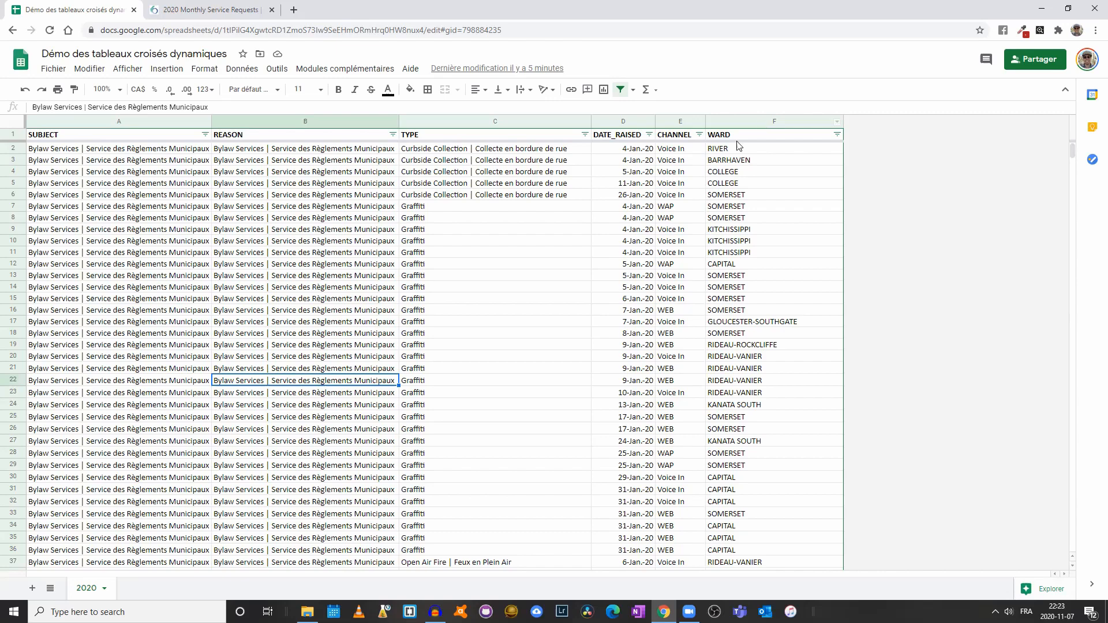
left_click_drag(1072, 152, 1082, 571)
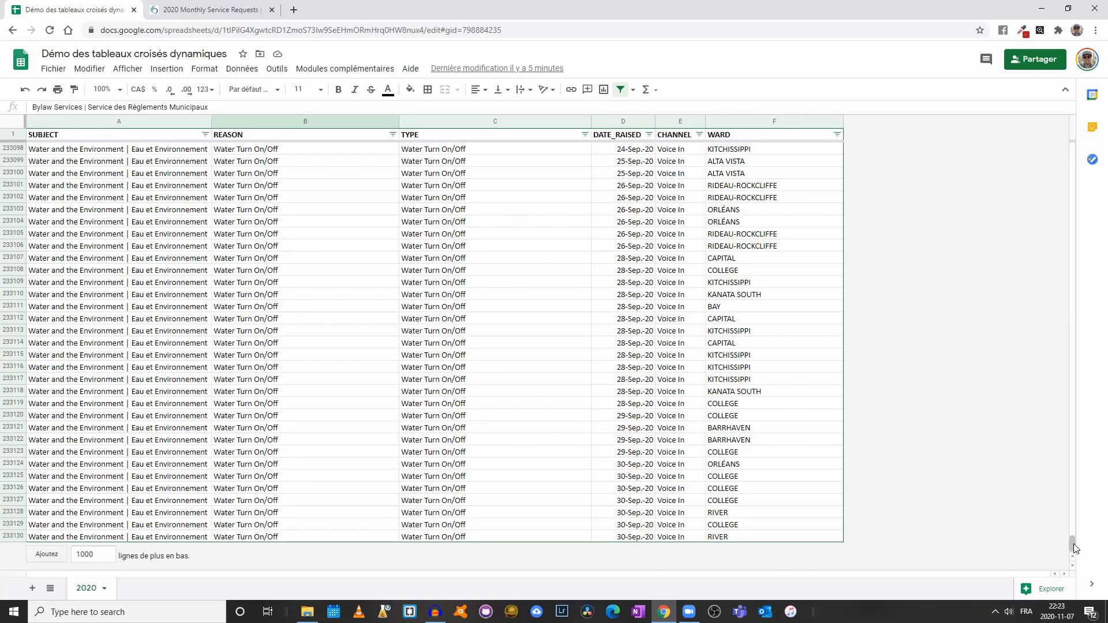
left_click_drag(1074, 544, 1072, 152)
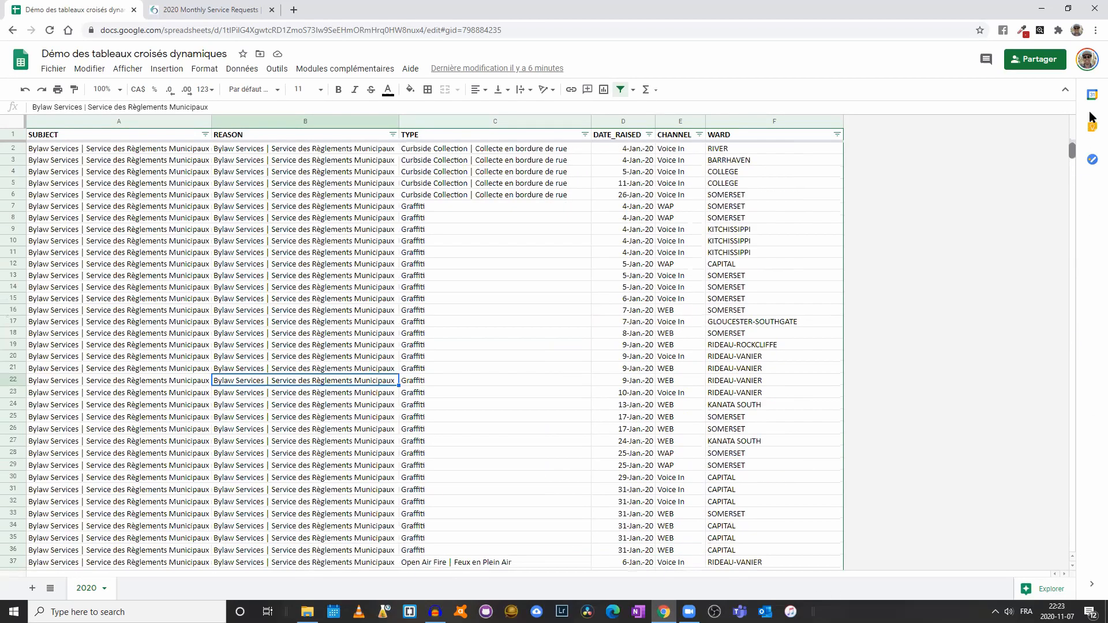
left_click(54, 151)
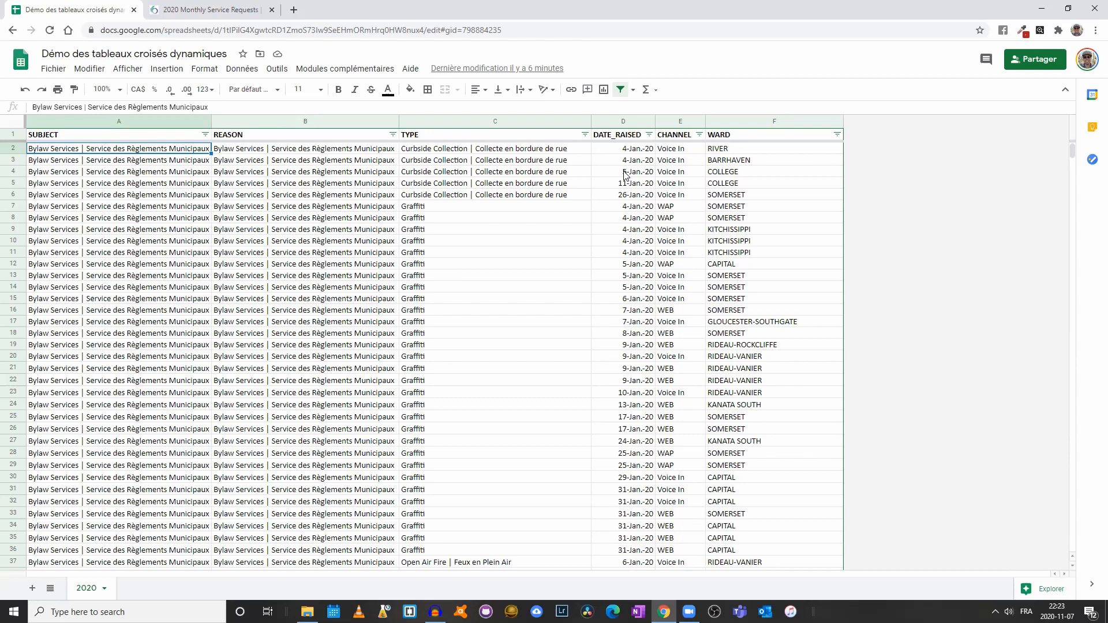
Create a pivot table on a new sheet from all the data in the 2020 sheet.
left_click(16, 125)
left_click(242, 70)
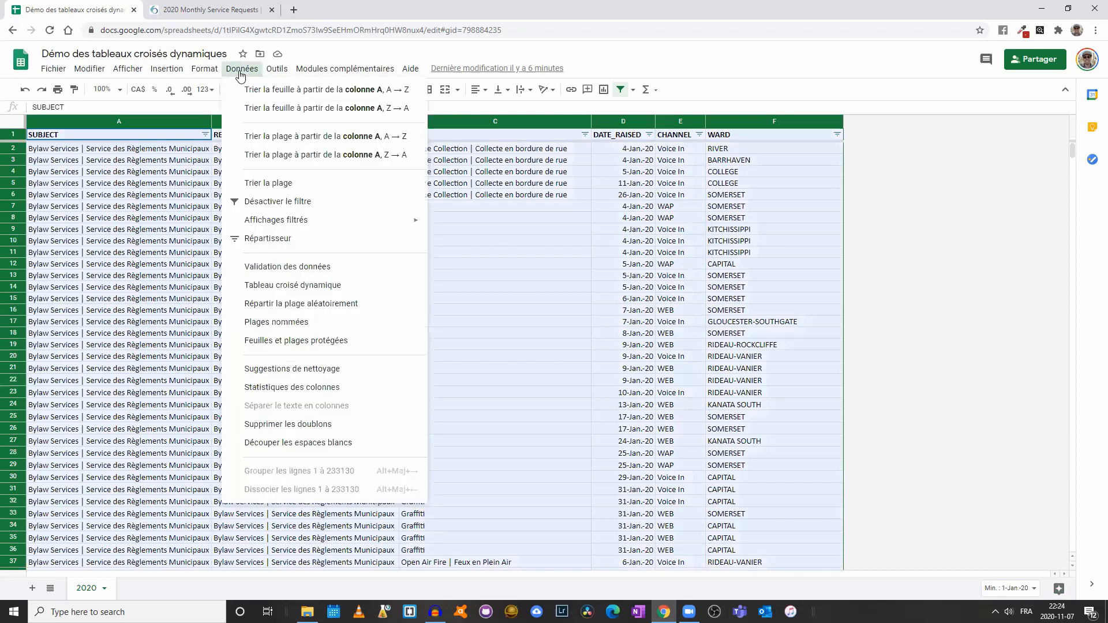
left_click(280, 288)
left_click(641, 397)
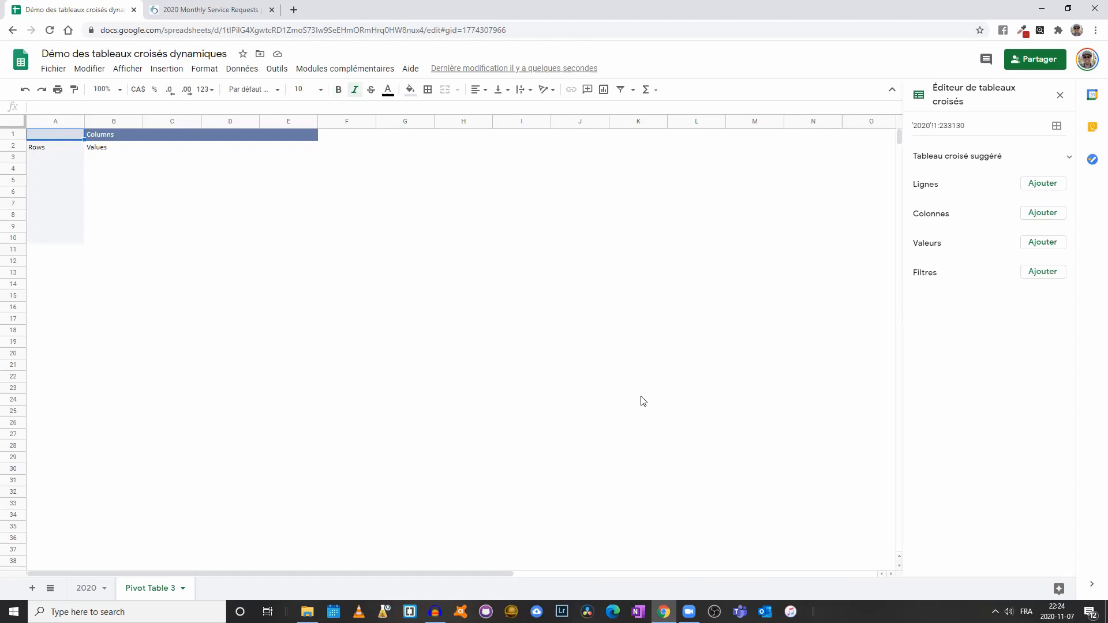
Check the columns of the 2020 sheet and add SUBJECT to the rows of the new pivot table.
left_click(87, 589)
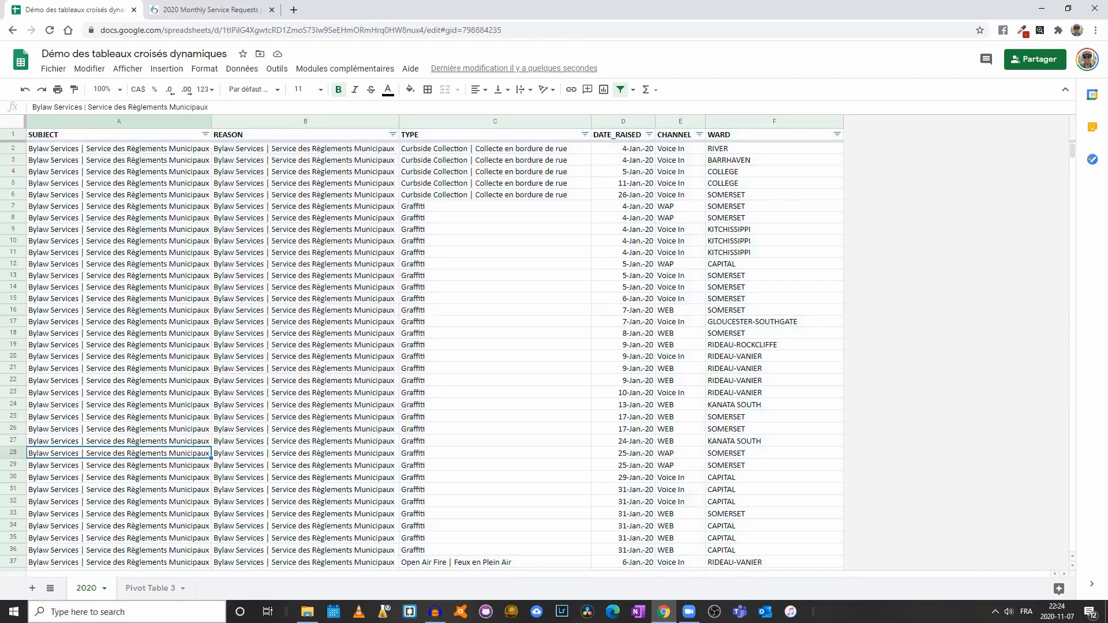
left_click(149, 588)
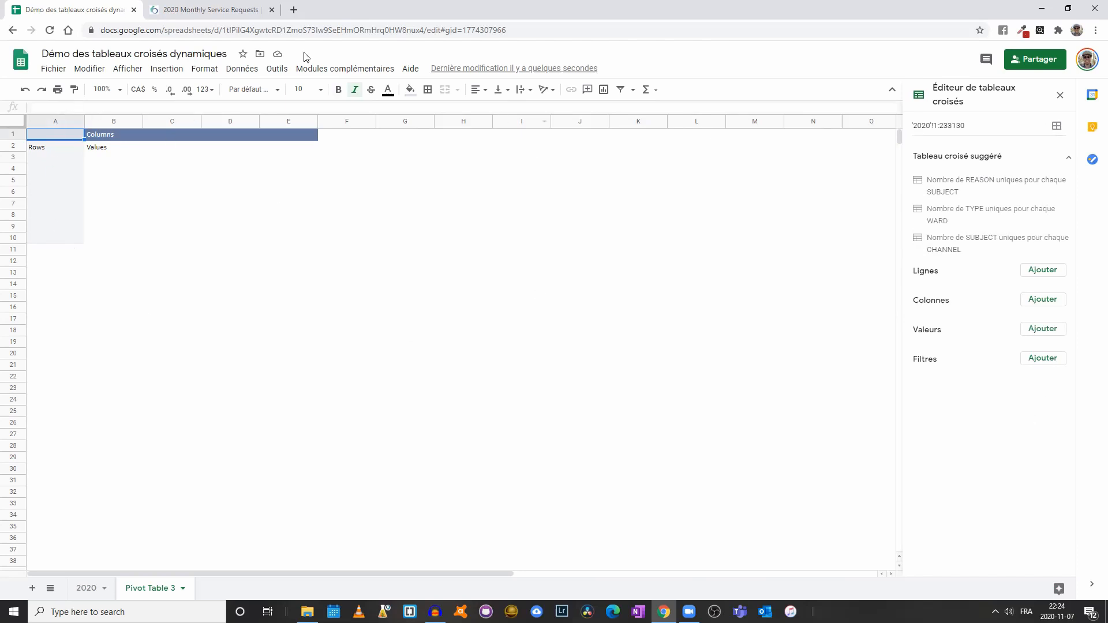
left_click(1041, 271)
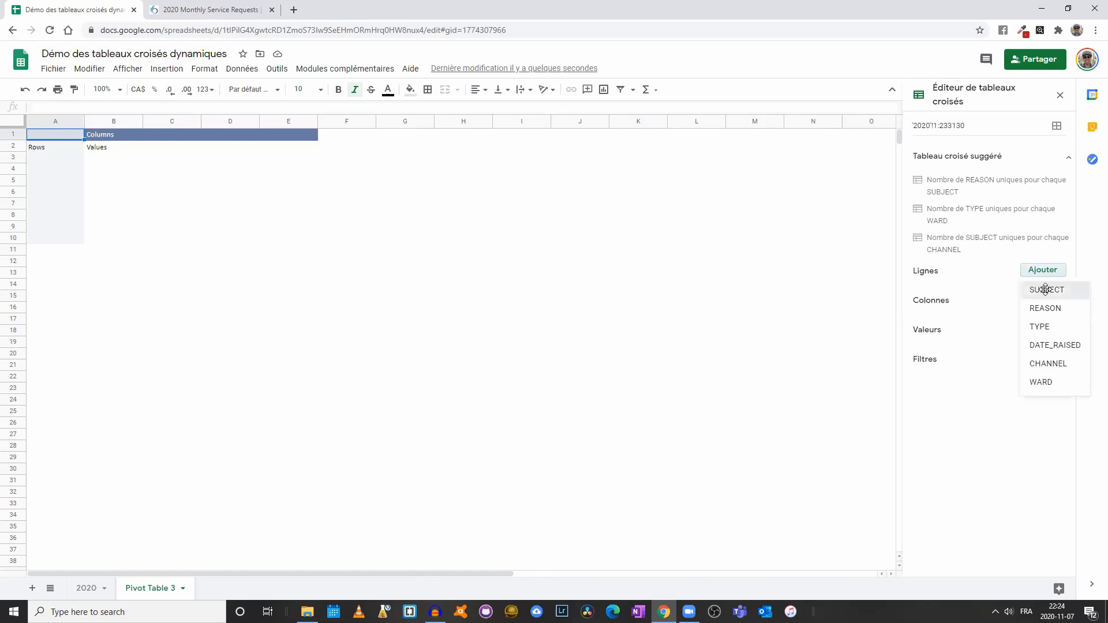
left_click(1047, 291)
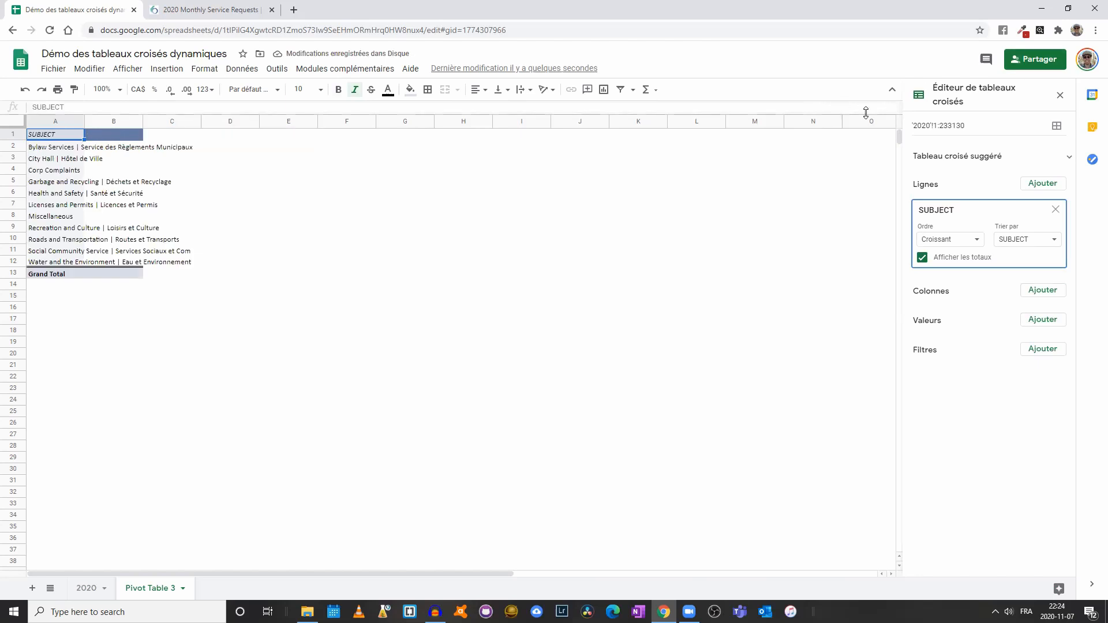
Compare the pivot table's Bylaw Services row with the first SUBJECT and REASON entries in the 2020 sheet.
left_click(48, 148)
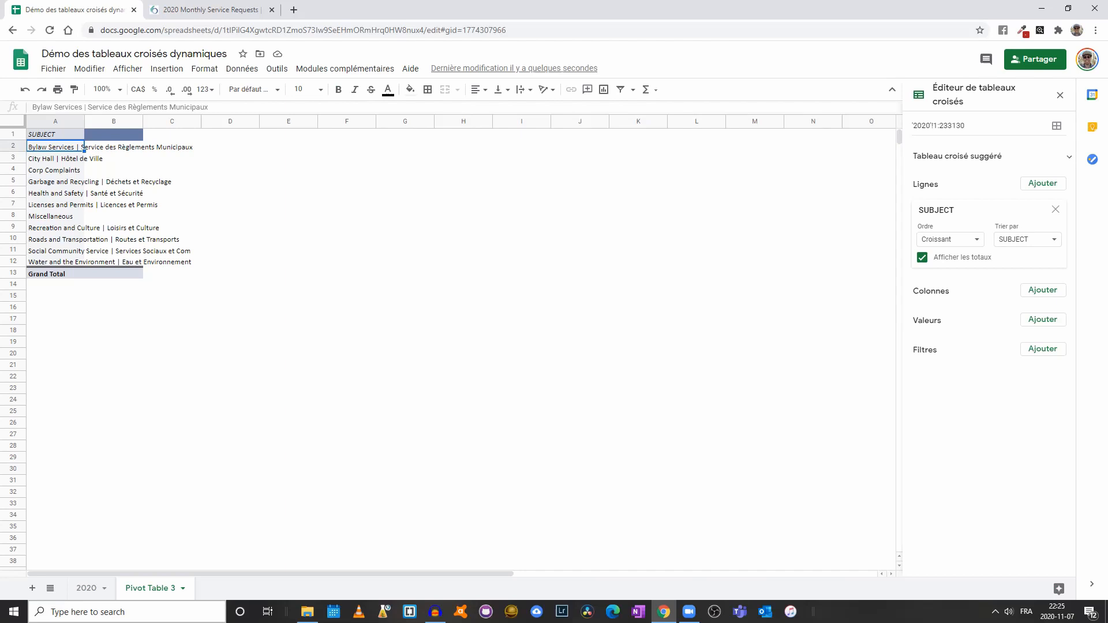
left_click(86, 588)
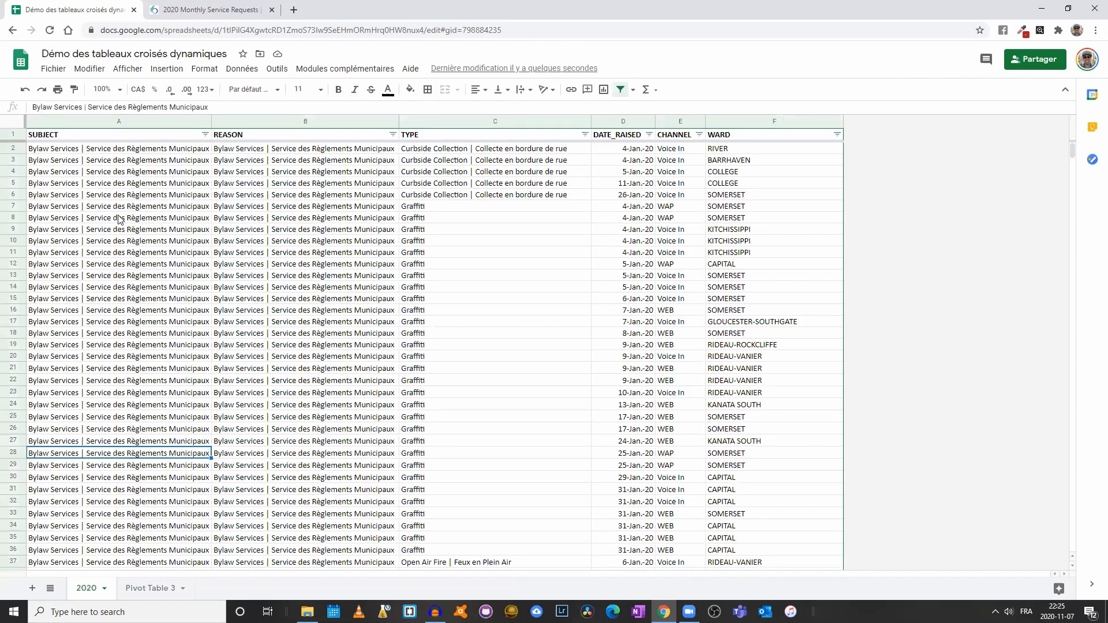
left_click(65, 151)
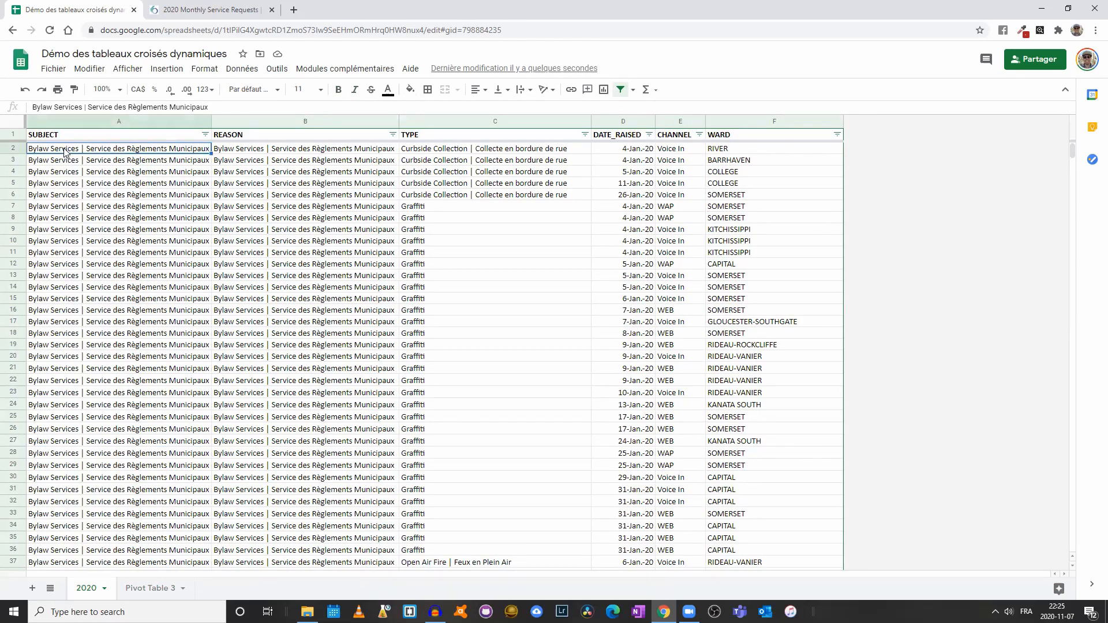
left_click(279, 153)
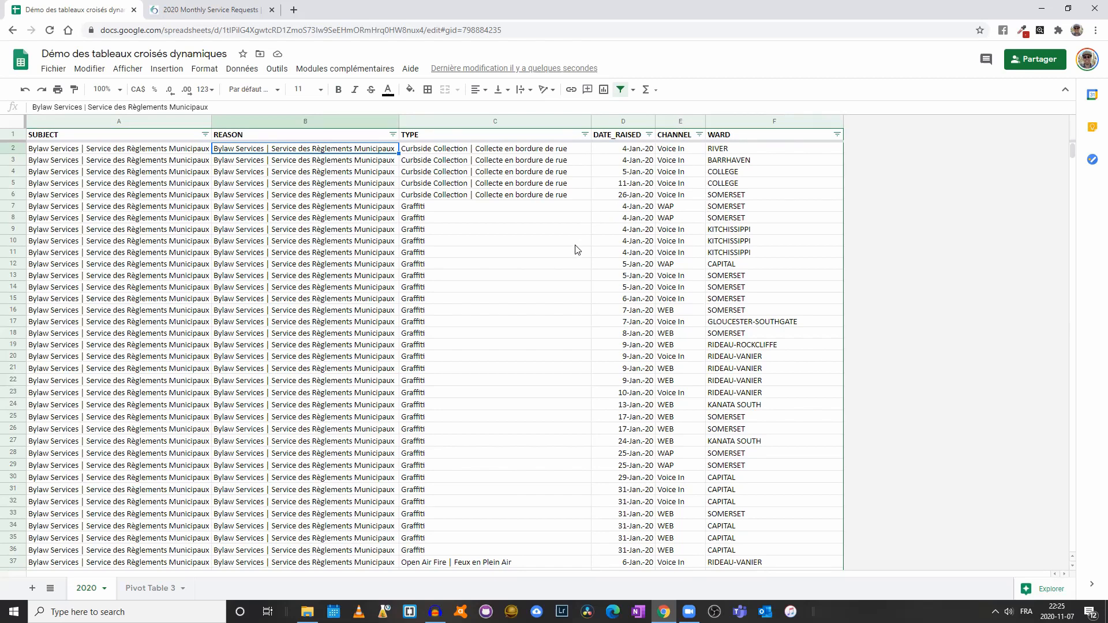
Add SUBJECT to the values of the pivot table on the Pivot Table 3 sheet, summarized by COUNTA.
left_click(145, 588)
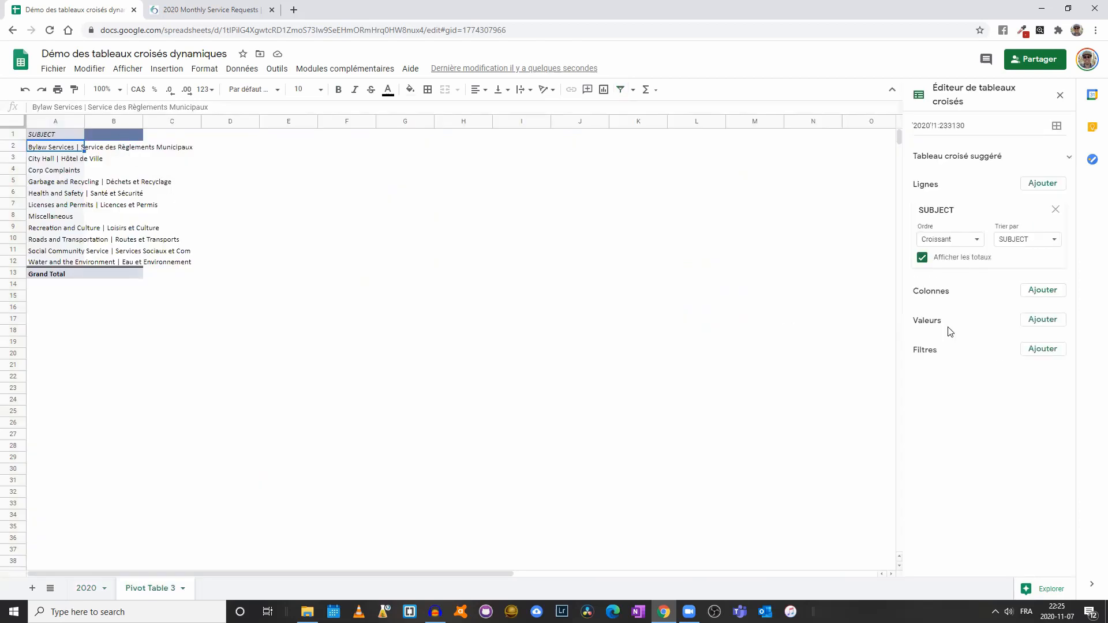
left_click(1044, 321)
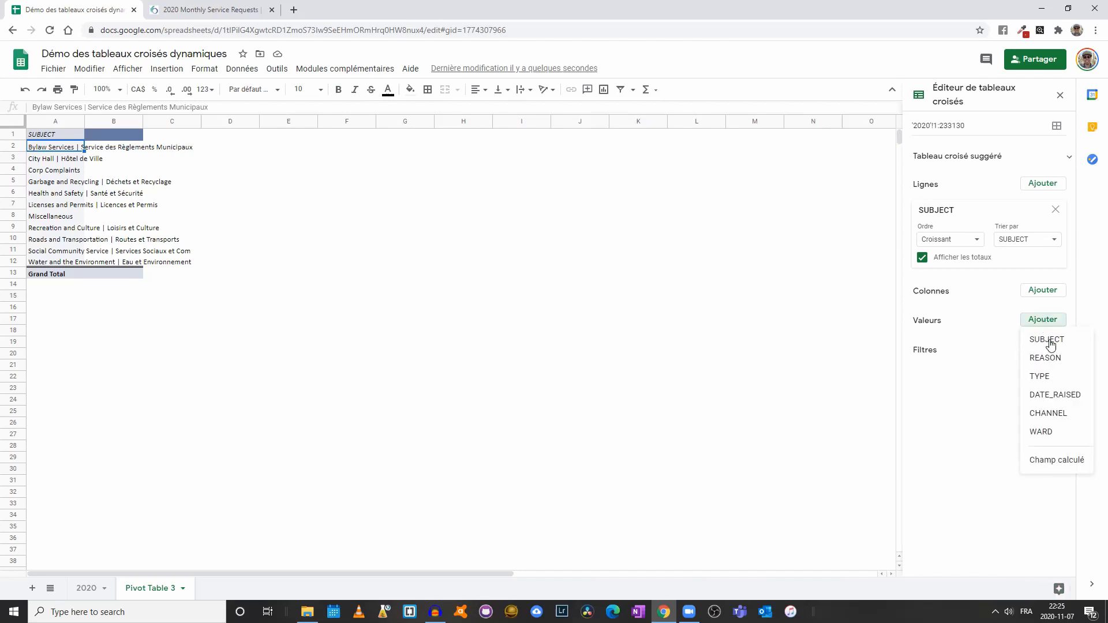
left_click(1048, 340)
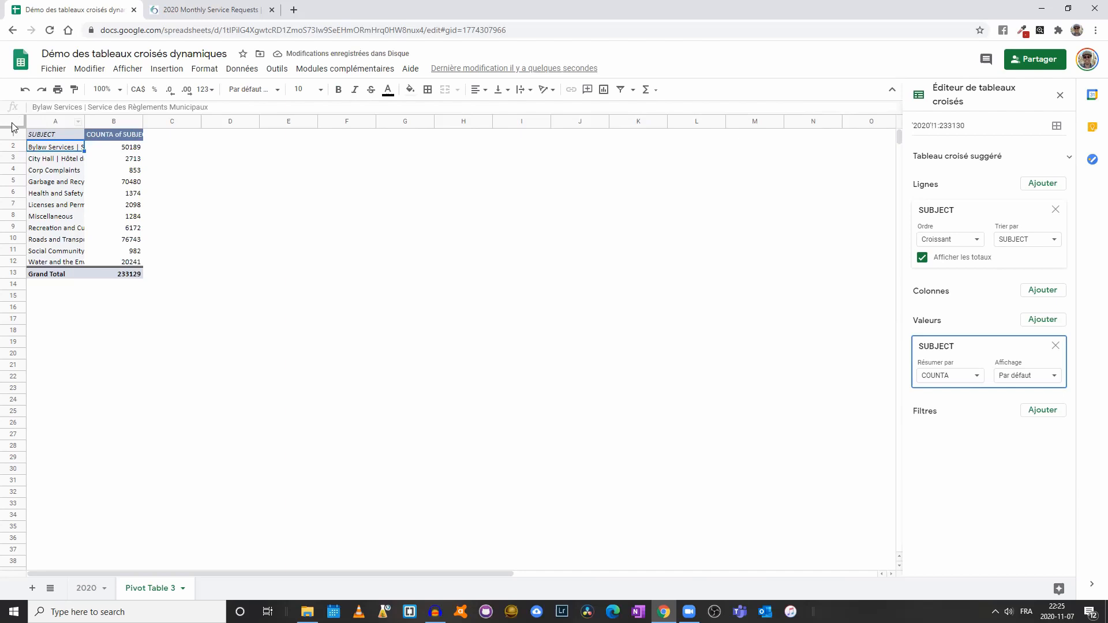
Fit the widths of columns A and B to the pivot table's subject names and count heading.
left_click_drag(83, 118, 83, 118)
double_click(84, 118)
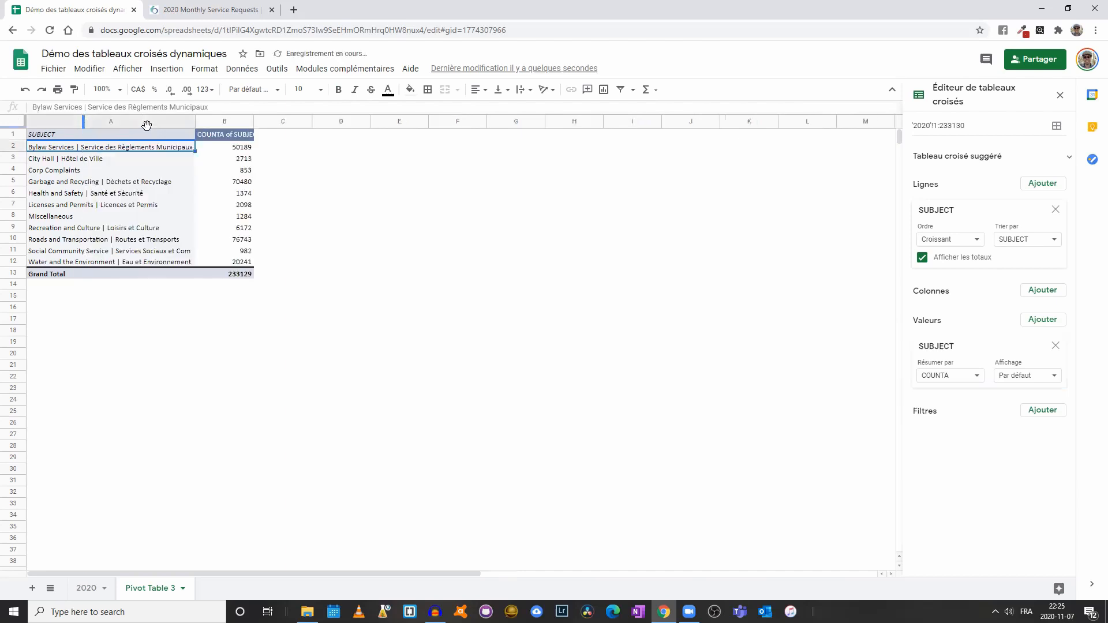
left_click(253, 119)
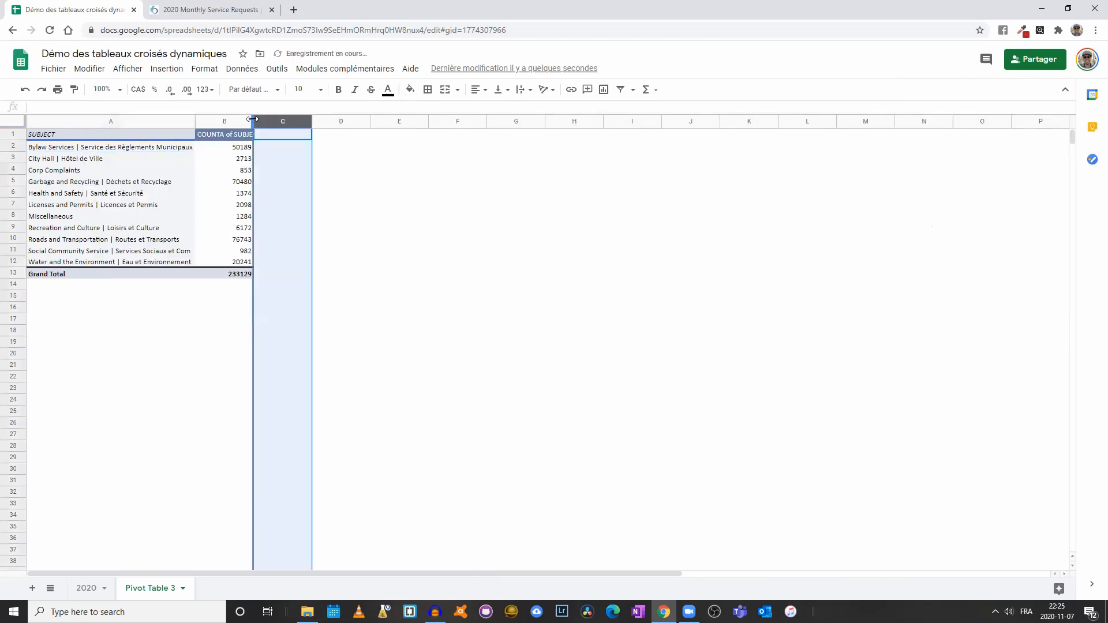
double_click(253, 119)
left_click(337, 197)
Examine the request count for Bylaw Services and the range of subjects and counts in the pivot table.
left_click(91, 149)
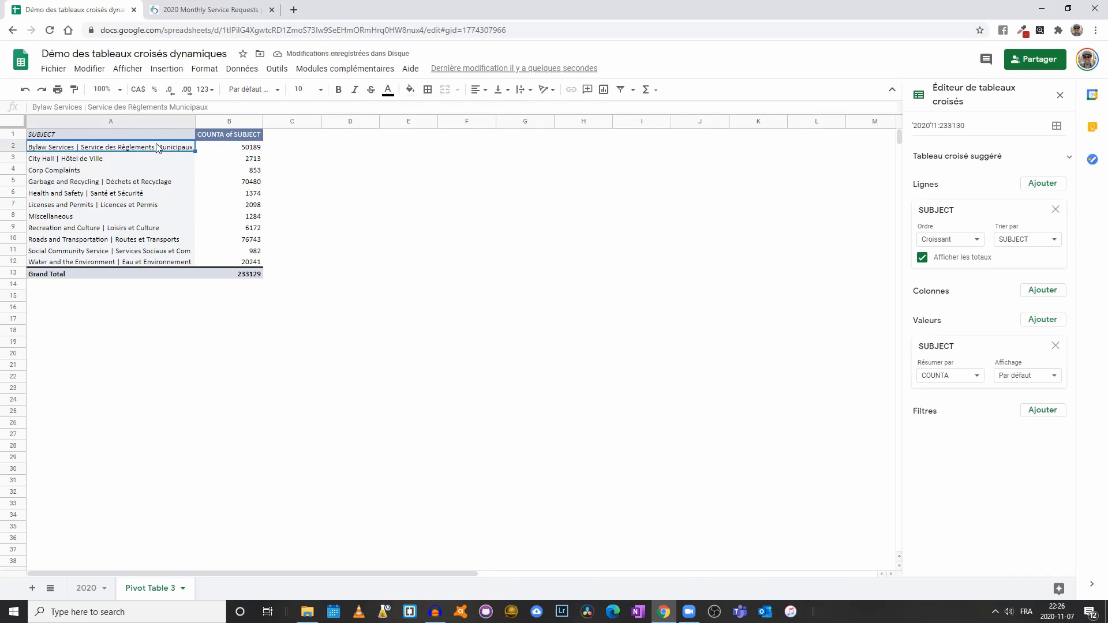
left_click(255, 149)
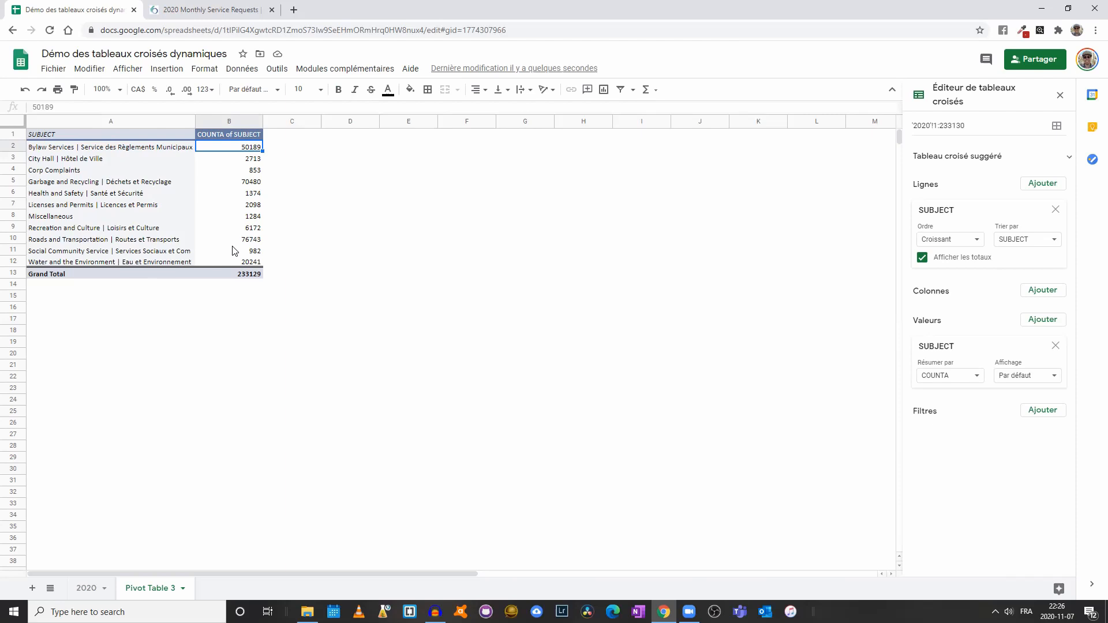
mouse_move(246, 262)
left_mouse_down()
mouse_move(196, 239)
mouse_move(70, 121)
mouse_move(65, 133)
left_mouse_up()
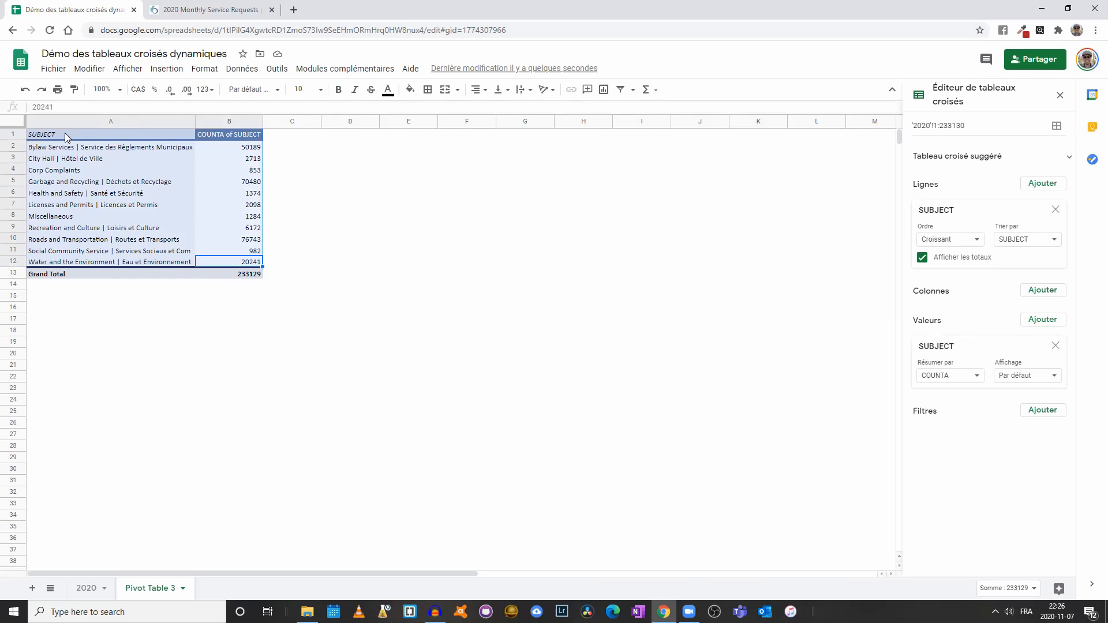
left_click(301, 253)
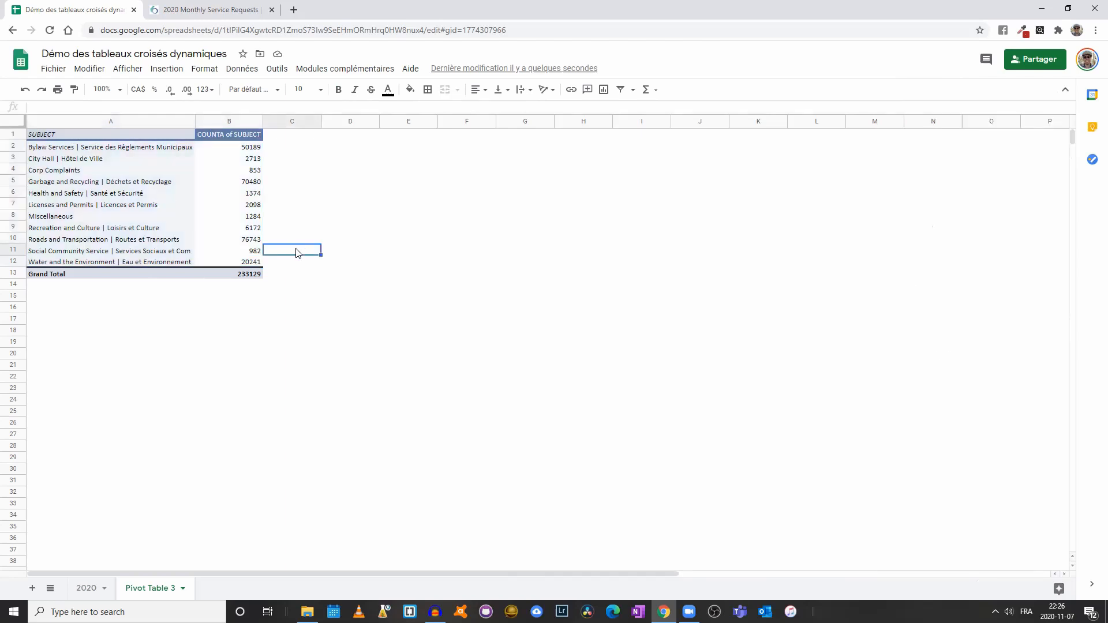
left_click(186, 198)
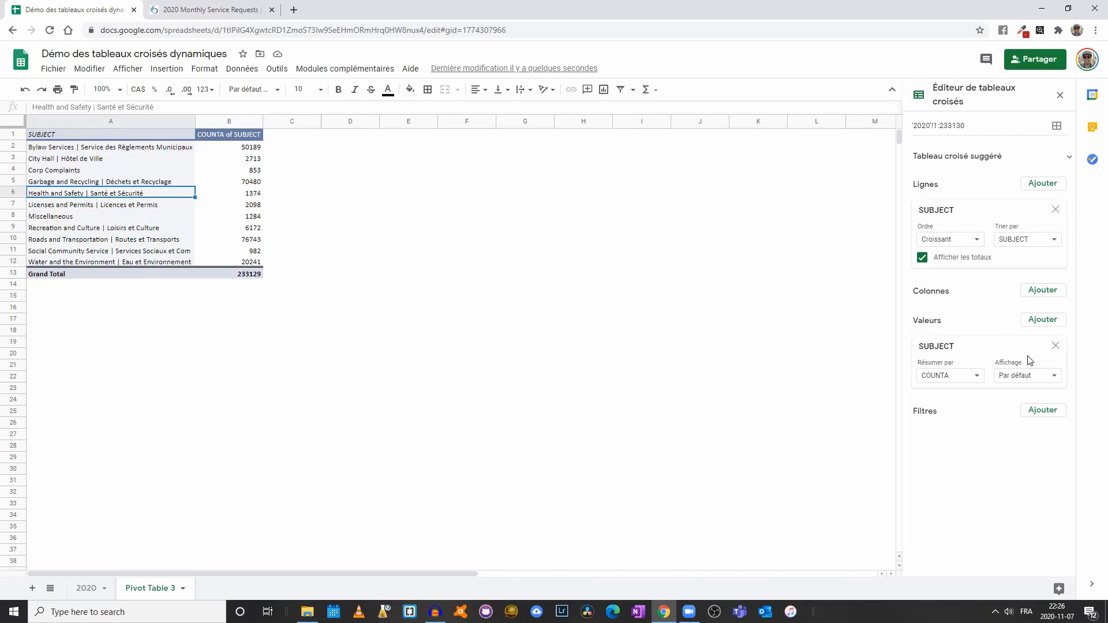
Replace SUBJECT with TYPE in the pivot table's values.
left_click(1057, 347)
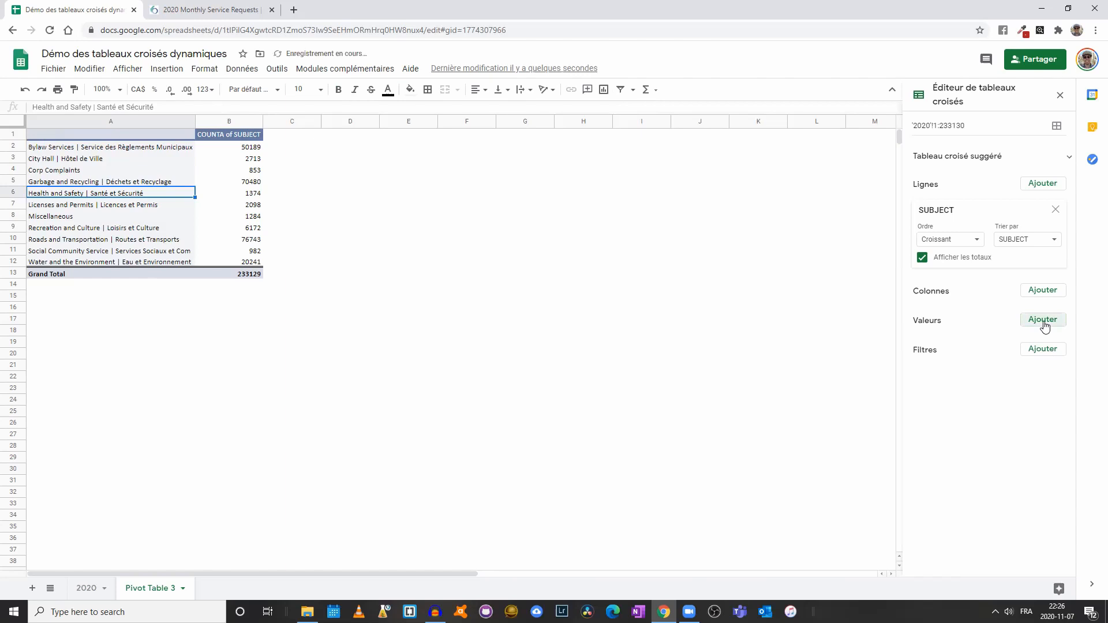
left_click(1045, 322)
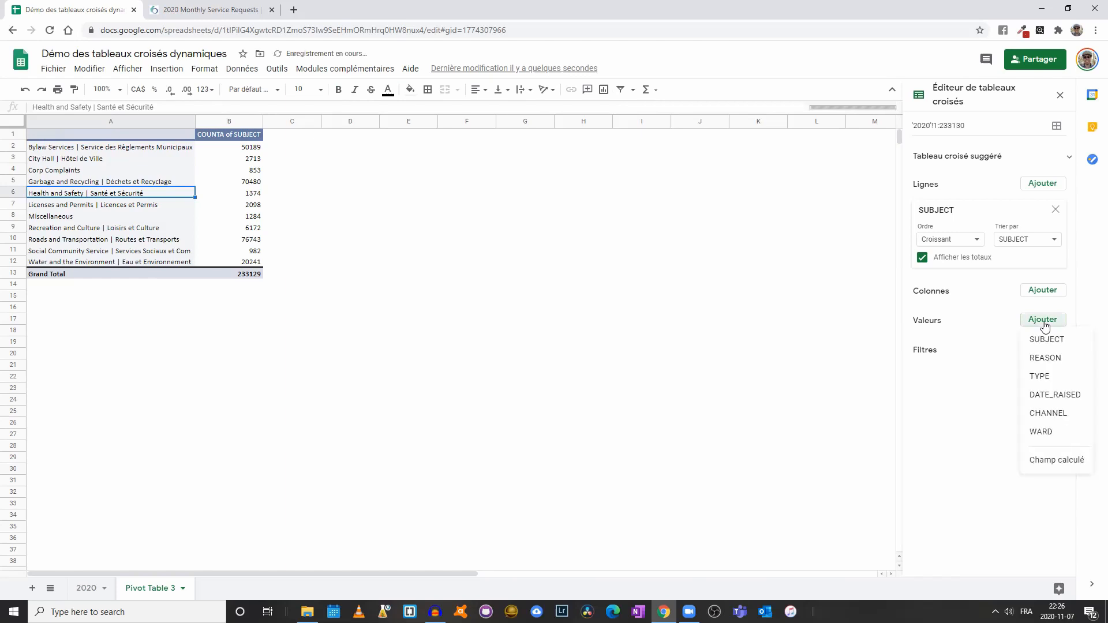
left_click(1053, 379)
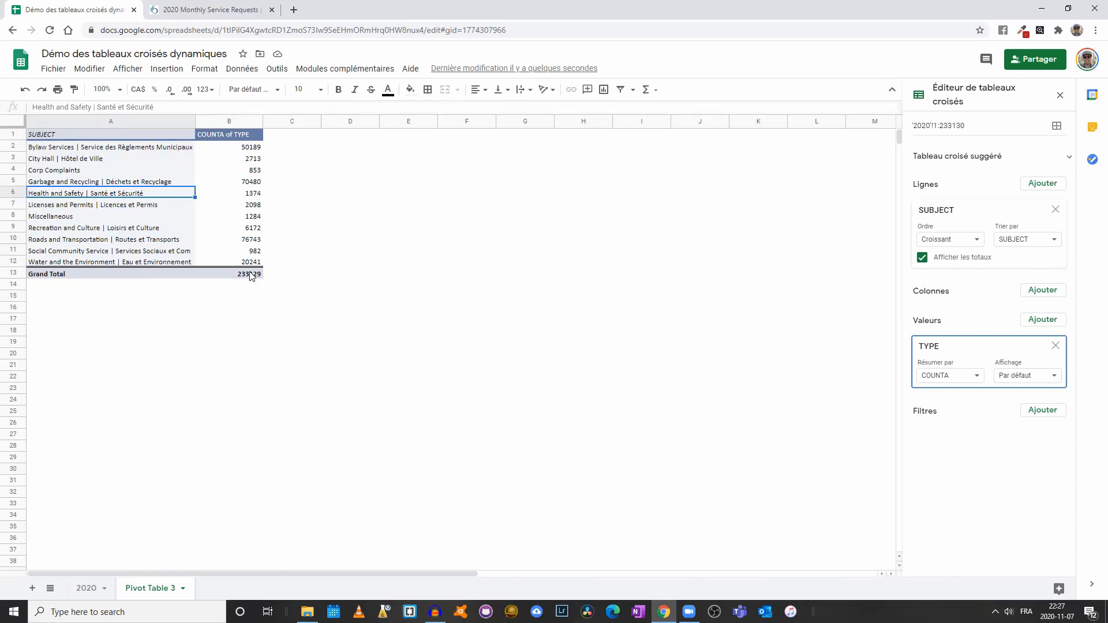
Compare the records in the 2020 sheet with the pivot table's TYPE counts and check the Grand Total value.
left_click(86, 588)
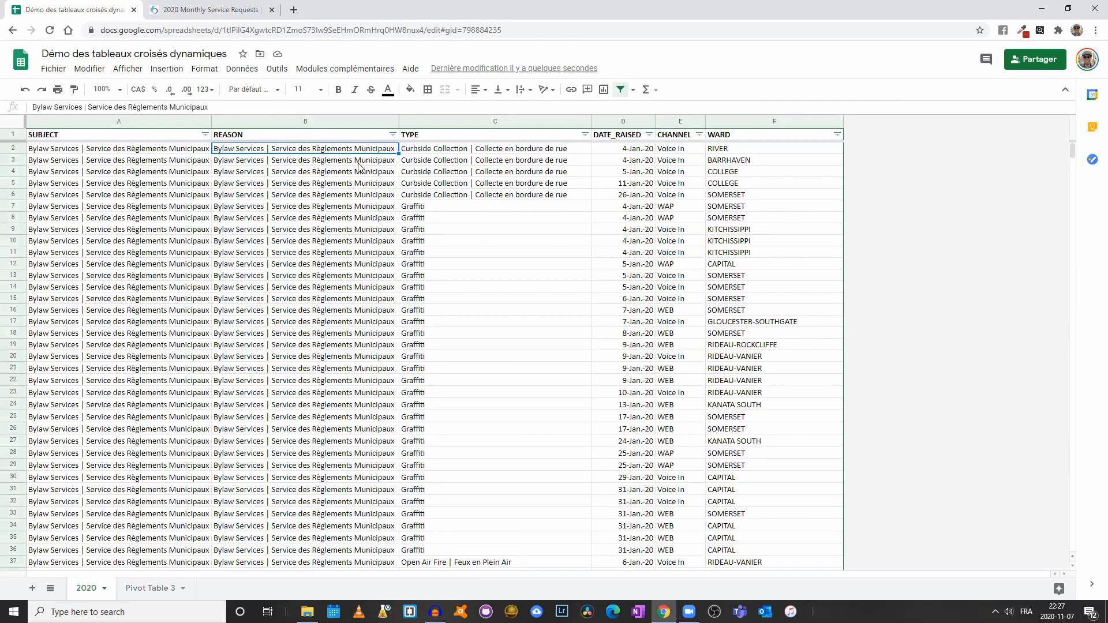
left_click(137, 591)
left_click(82, 589)
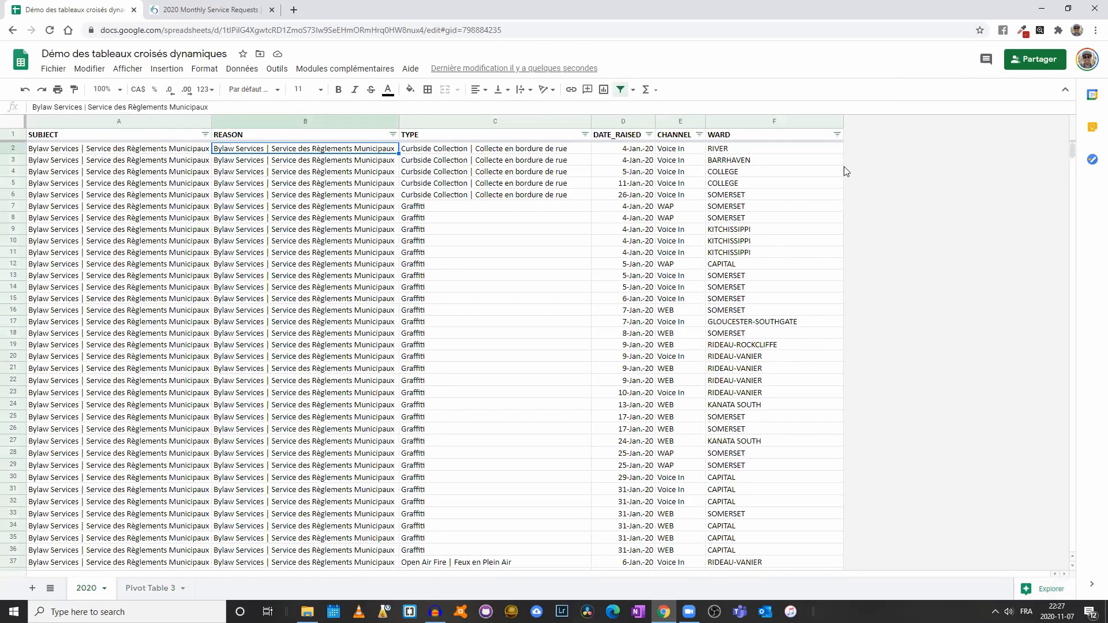
left_click(142, 589)
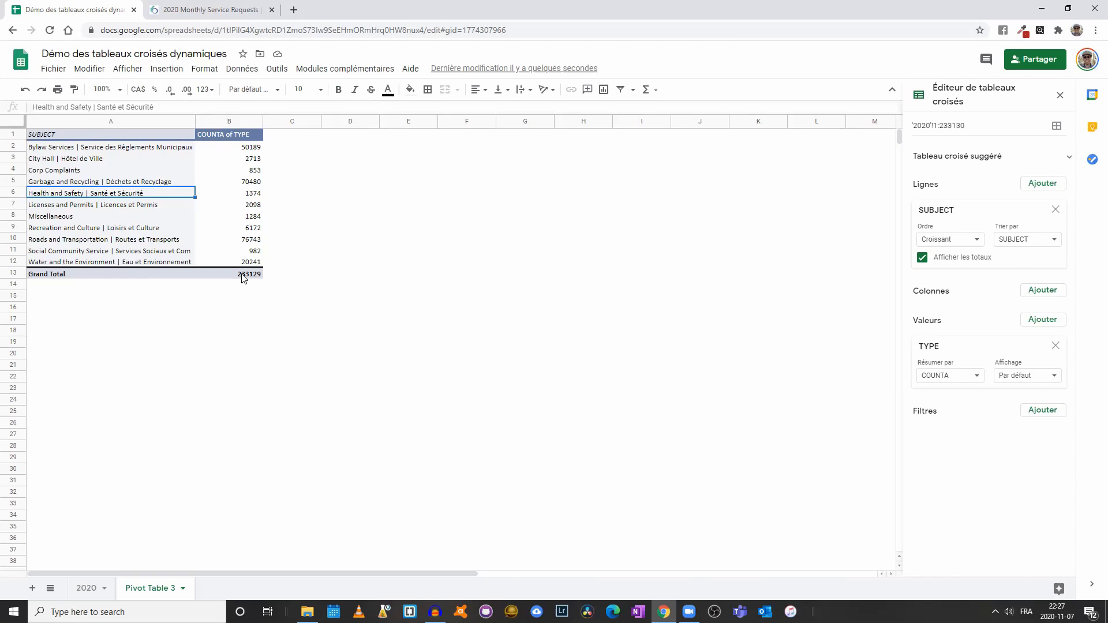
left_click(242, 277)
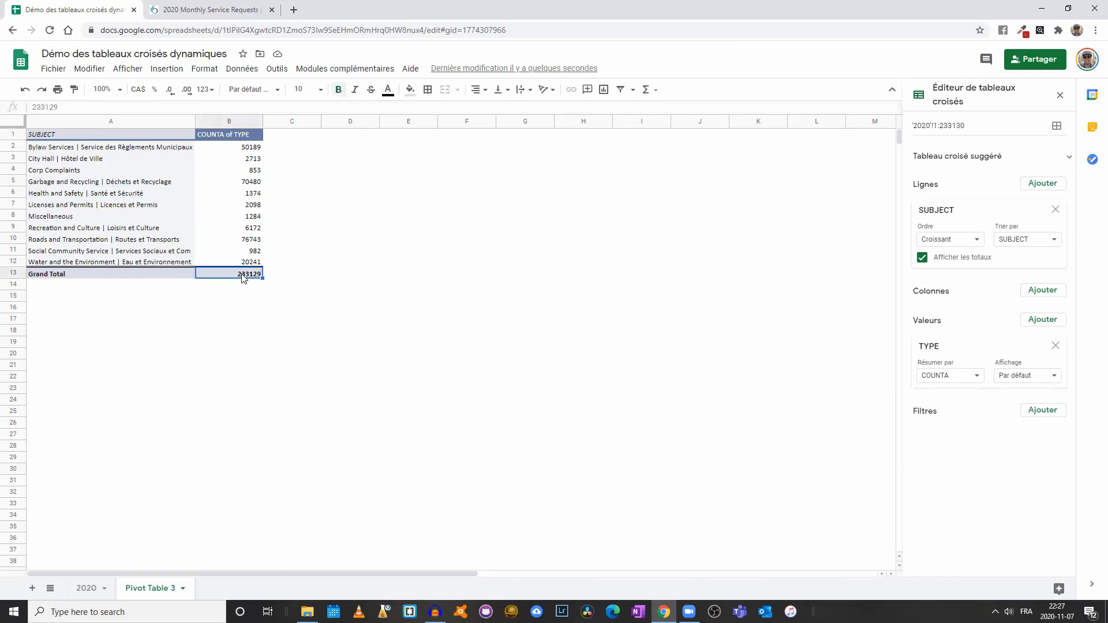
Replace the TYPE value with SUBJECT, display it as a percentage of the grand total, and check the Roads and Transportation and Garbage and Recycling rows.
left_click(1056, 347)
left_click(1044, 320)
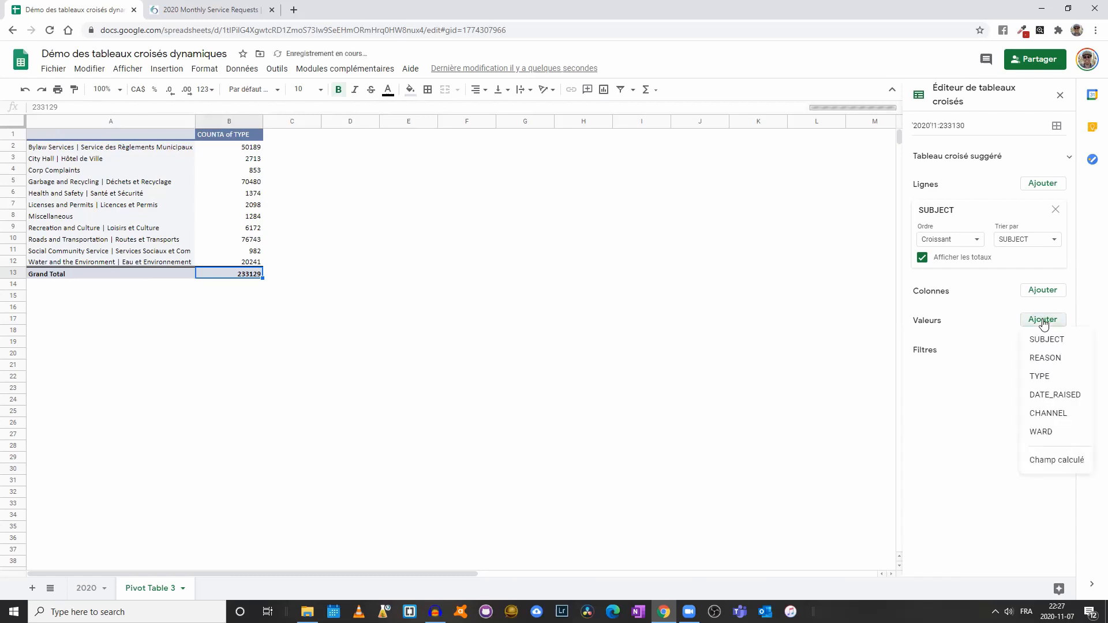
left_click(1046, 340)
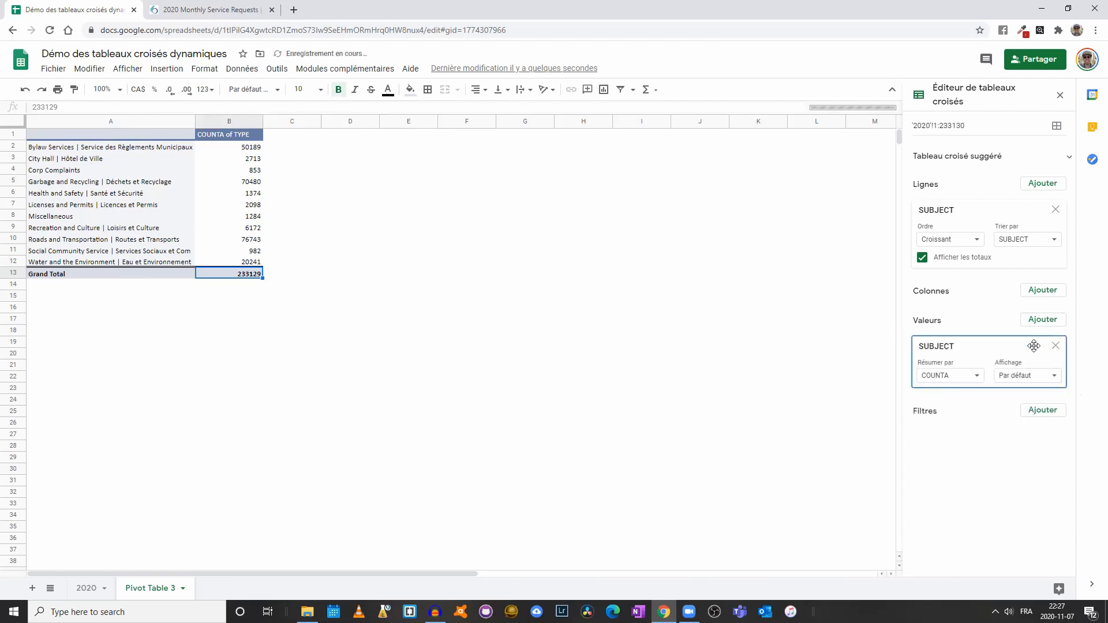
left_click(1019, 378)
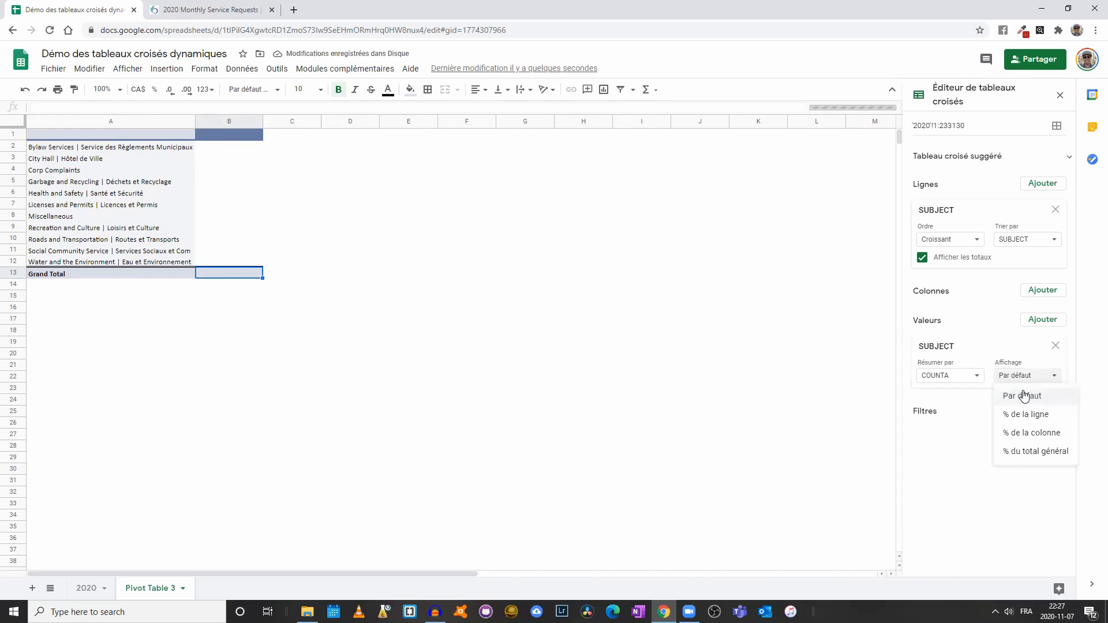
left_click(1041, 455)
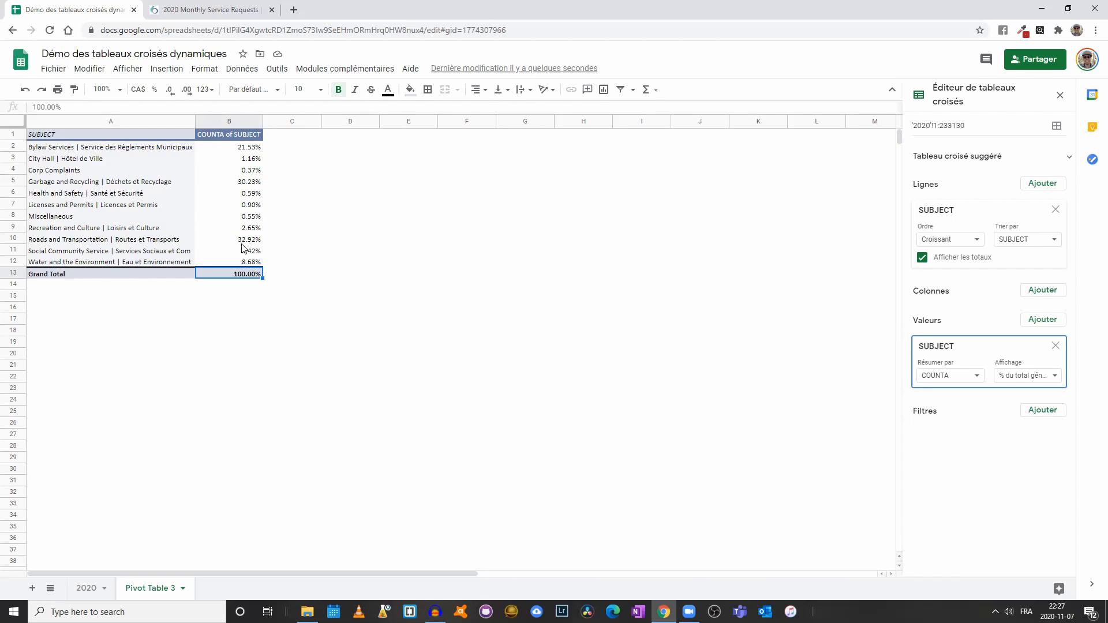
left_click(150, 241)
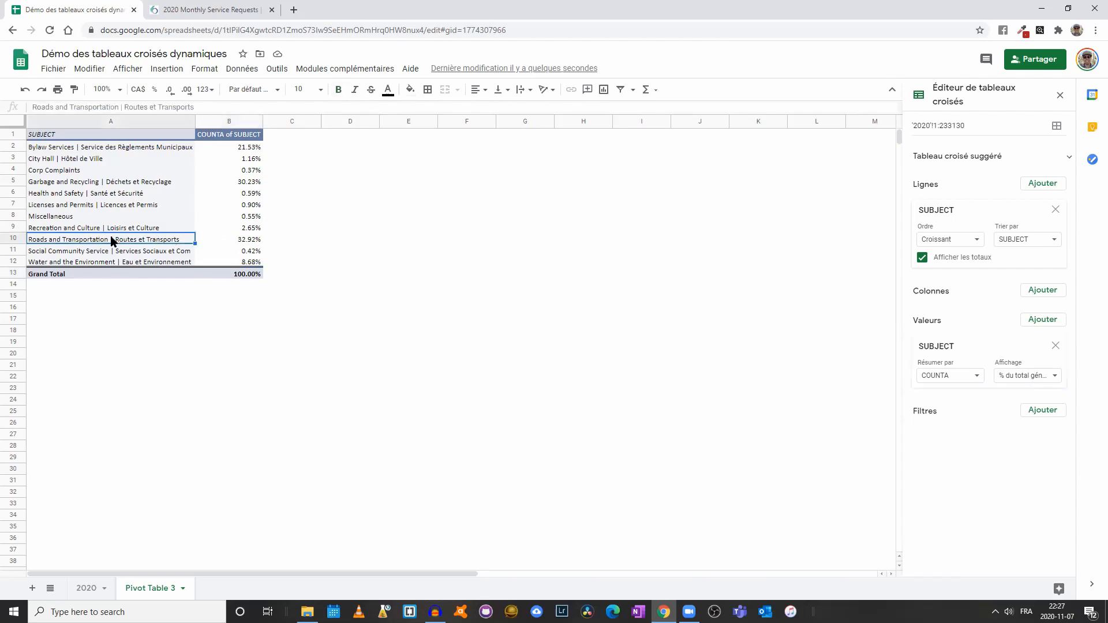
left_click(248, 183)
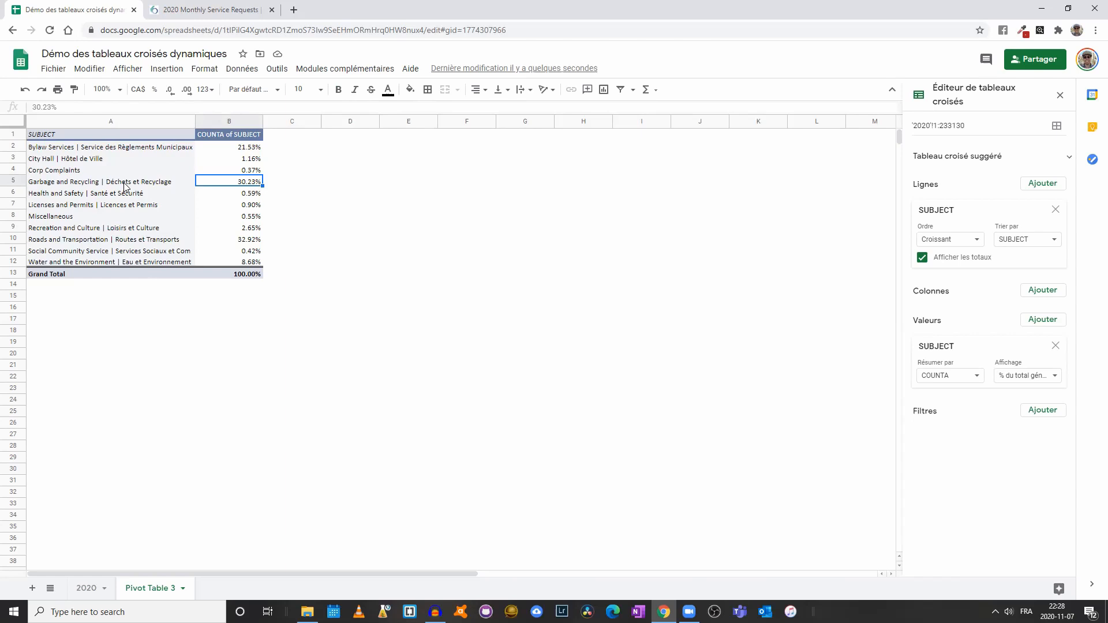
Clear the pivot table's SUBJECT value and row fields, and add SUBJECT to the rows again.
left_click(1056, 347)
left_click(1056, 209)
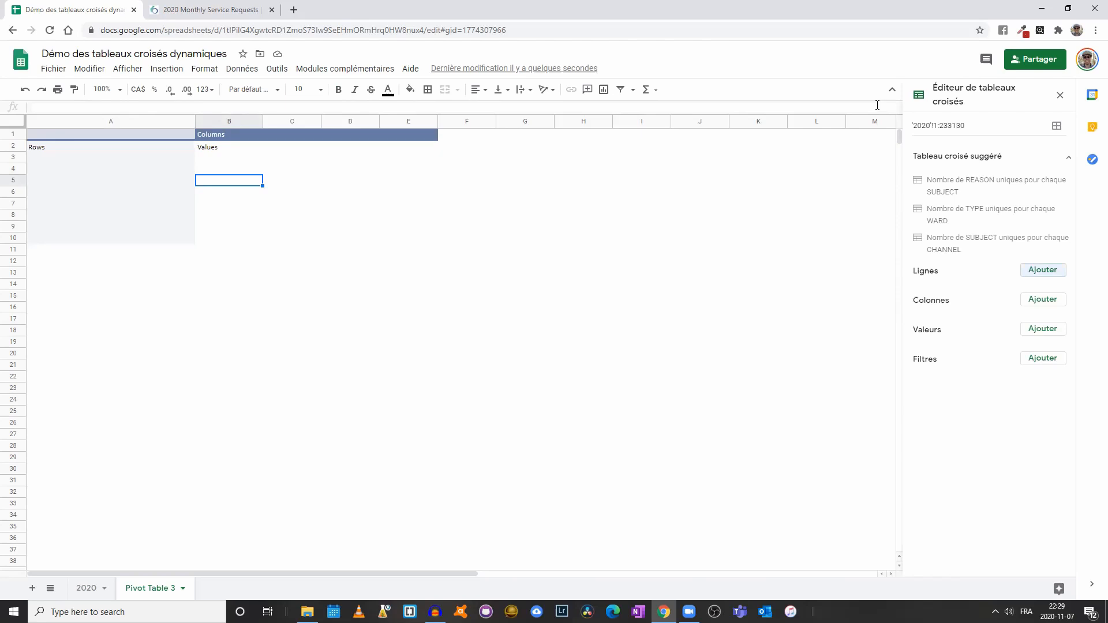
left_click(1041, 270)
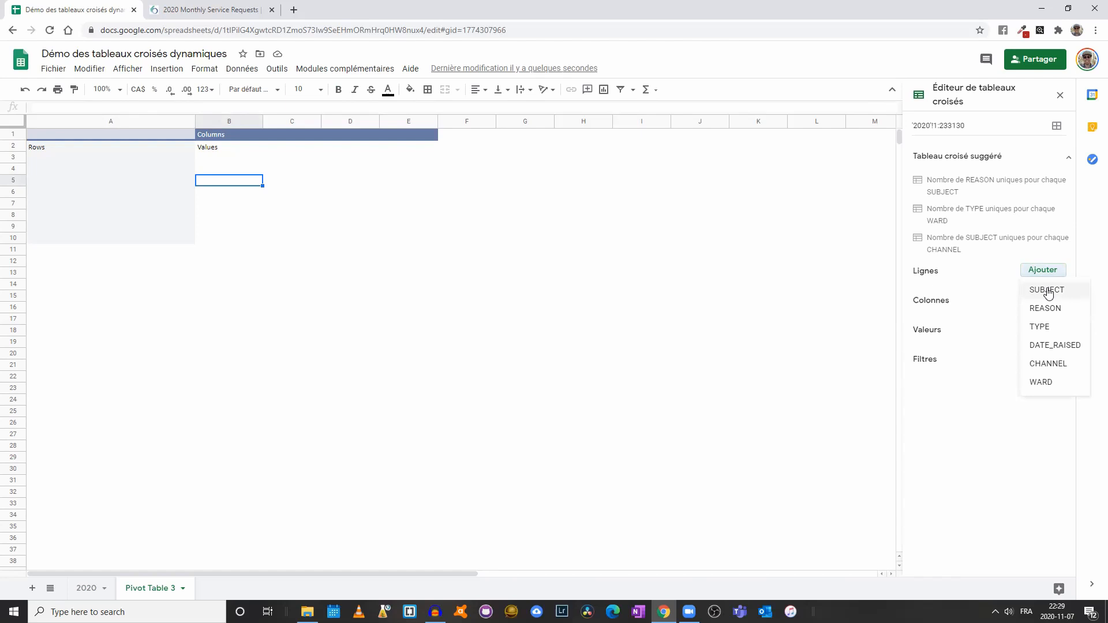
left_click(1048, 291)
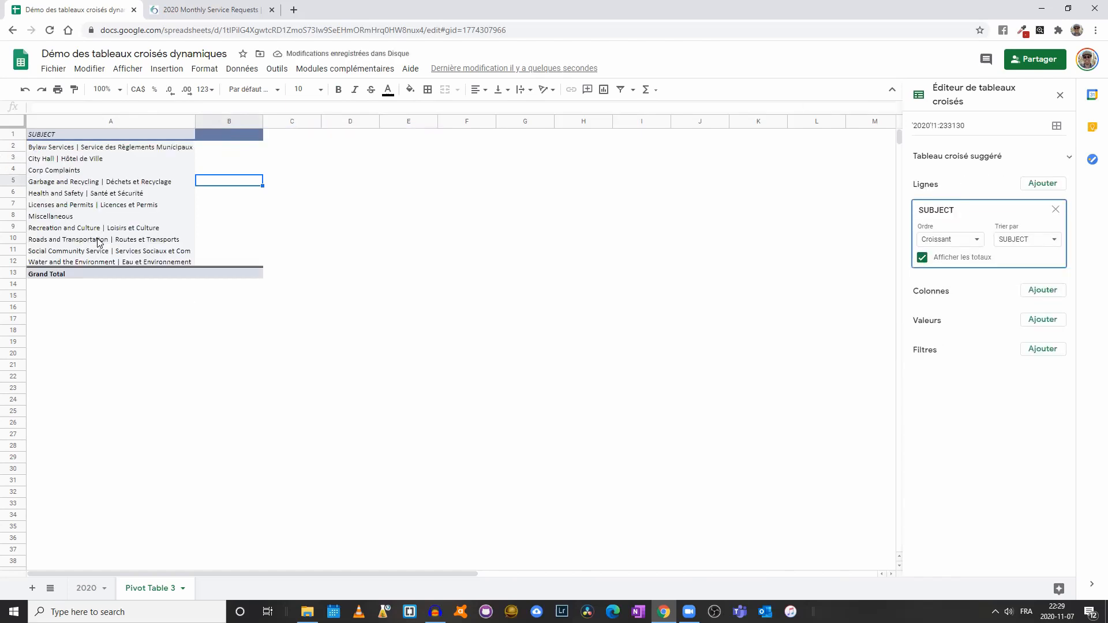
Add TYPE to the pivot table's values summarized by COUNTUNIQUE, and widen column B to fit its heading.
left_click(1029, 323)
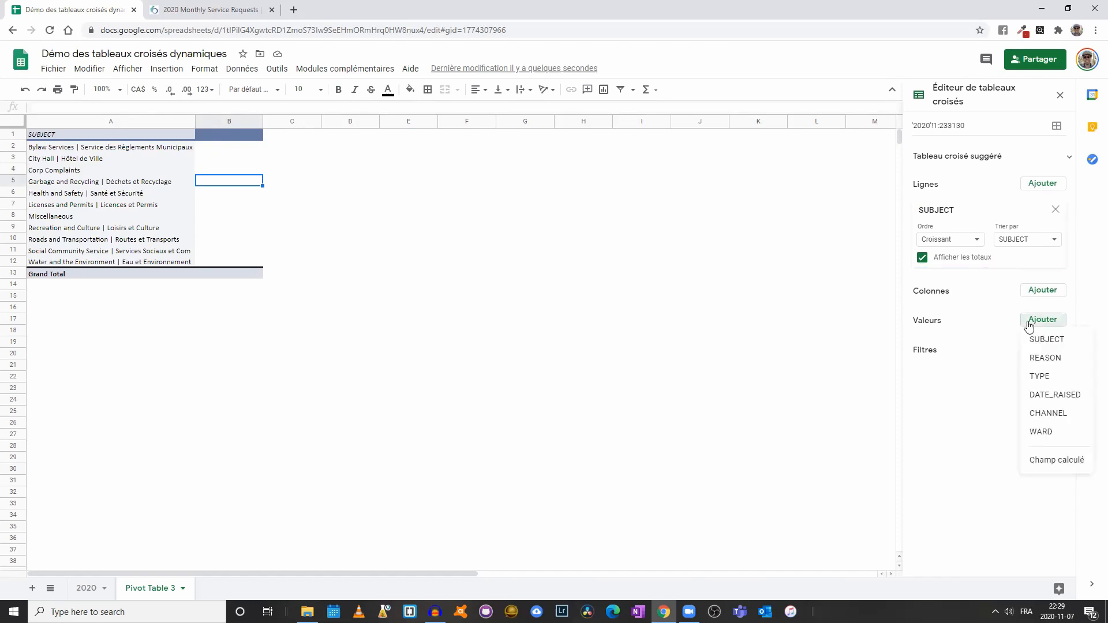
left_click(1047, 379)
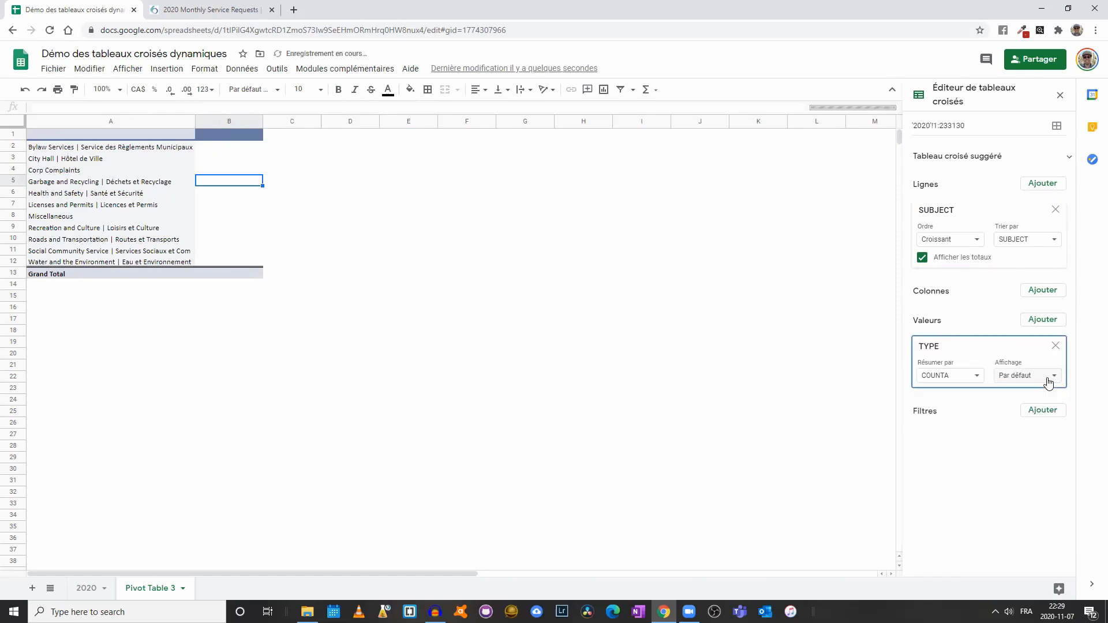
left_click(955, 383)
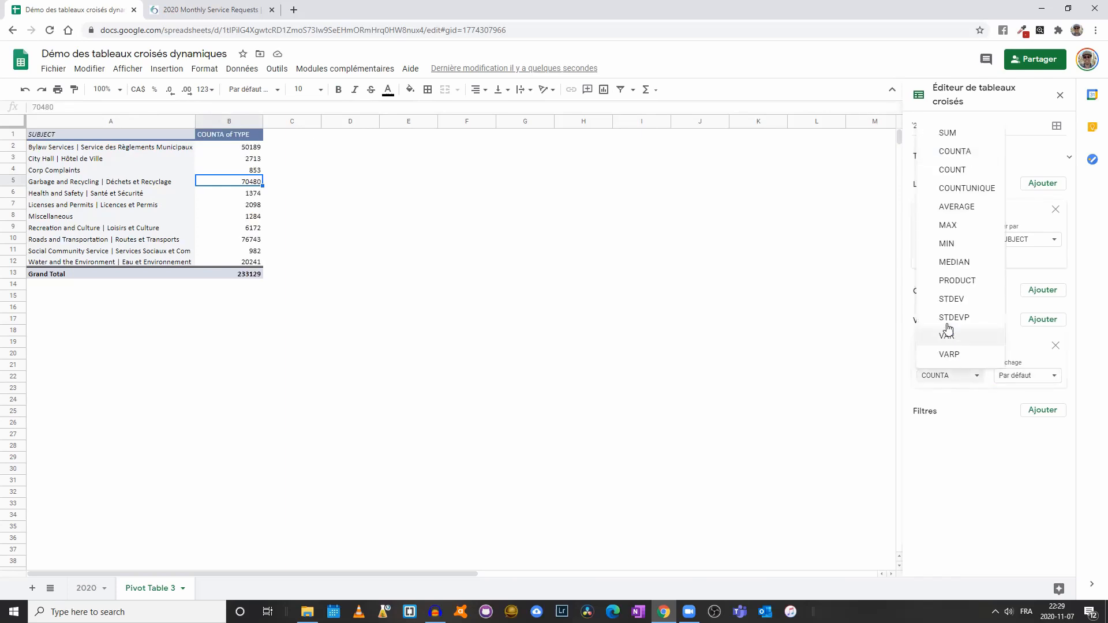
left_click(969, 190)
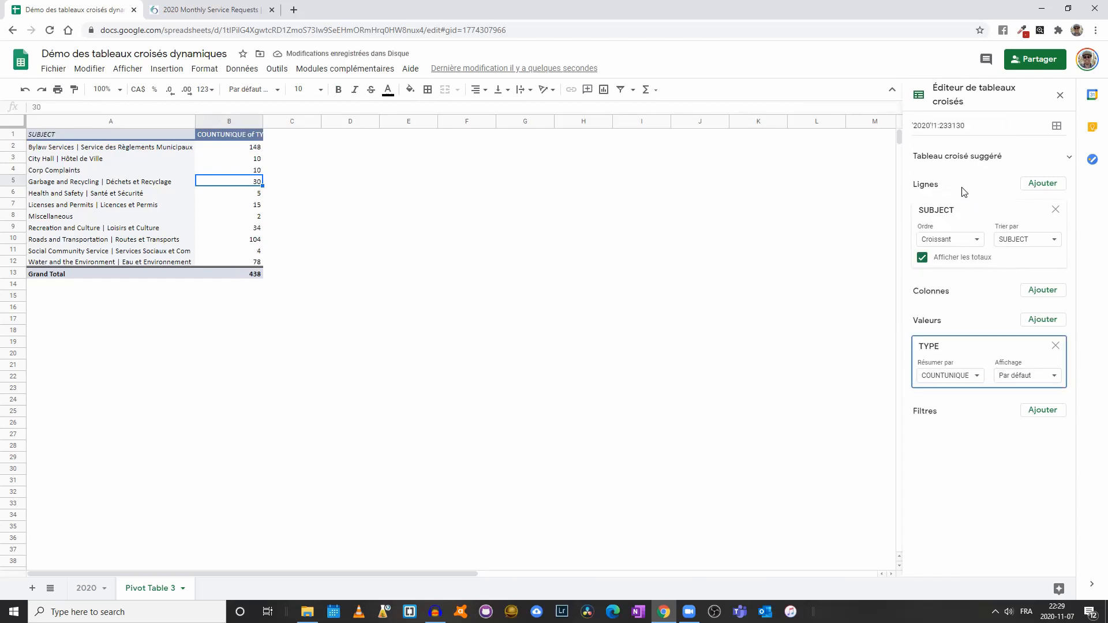
left_click(252, 149)
left_click_drag(263, 120, 290, 118)
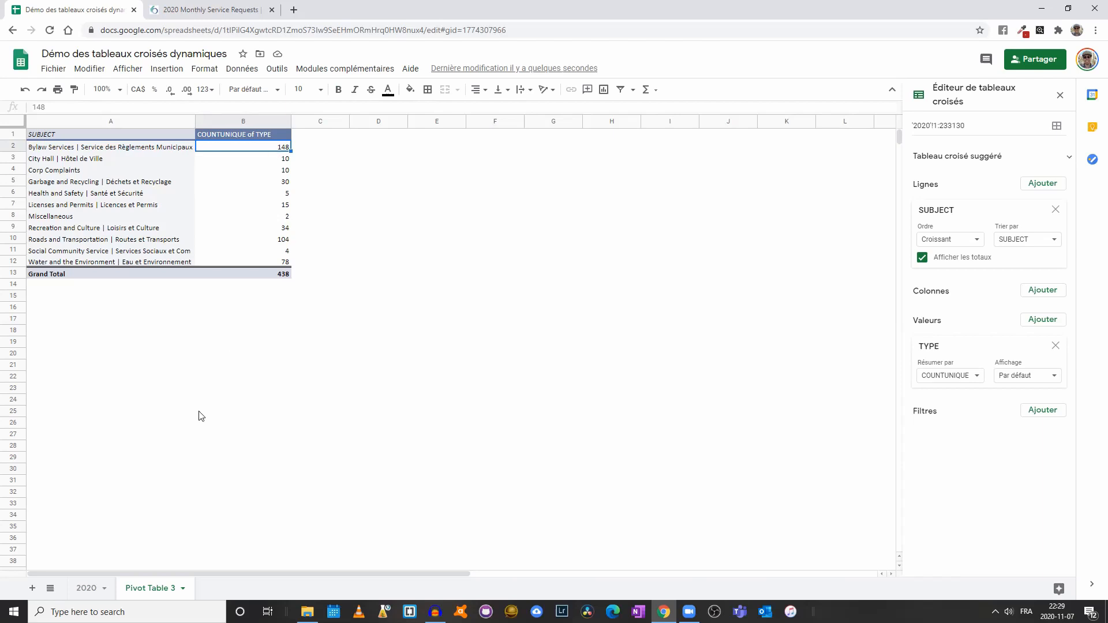
Examine how the SUBJECT, REASON and TYPE columns relate in the 2020 sheet, from the bylaw records to the Animals entries.
left_click(81, 591)
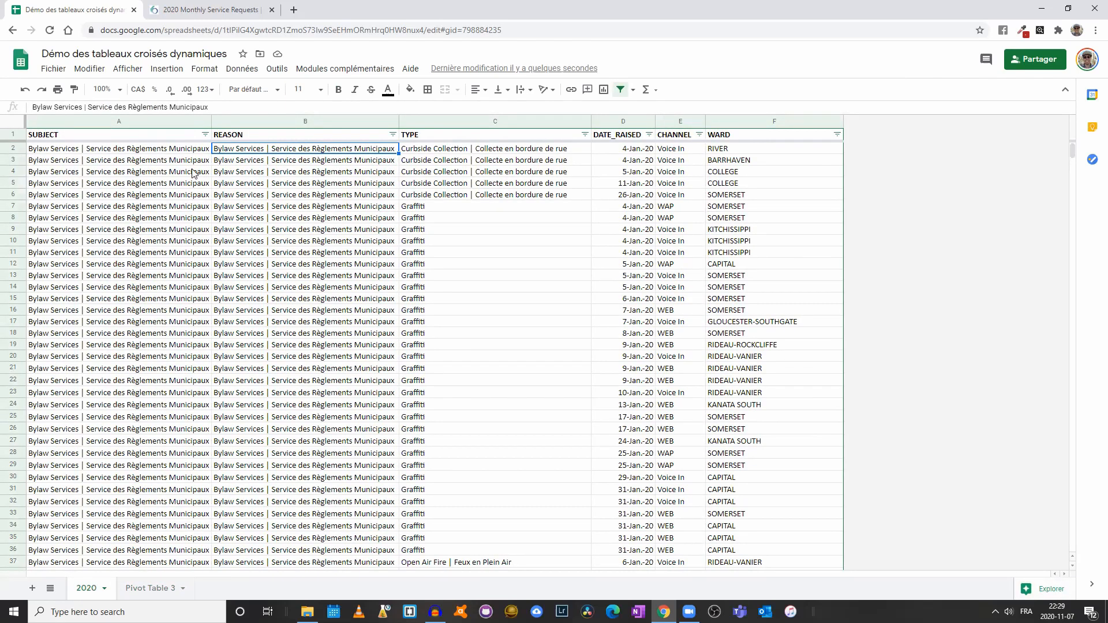
left_click(57, 136)
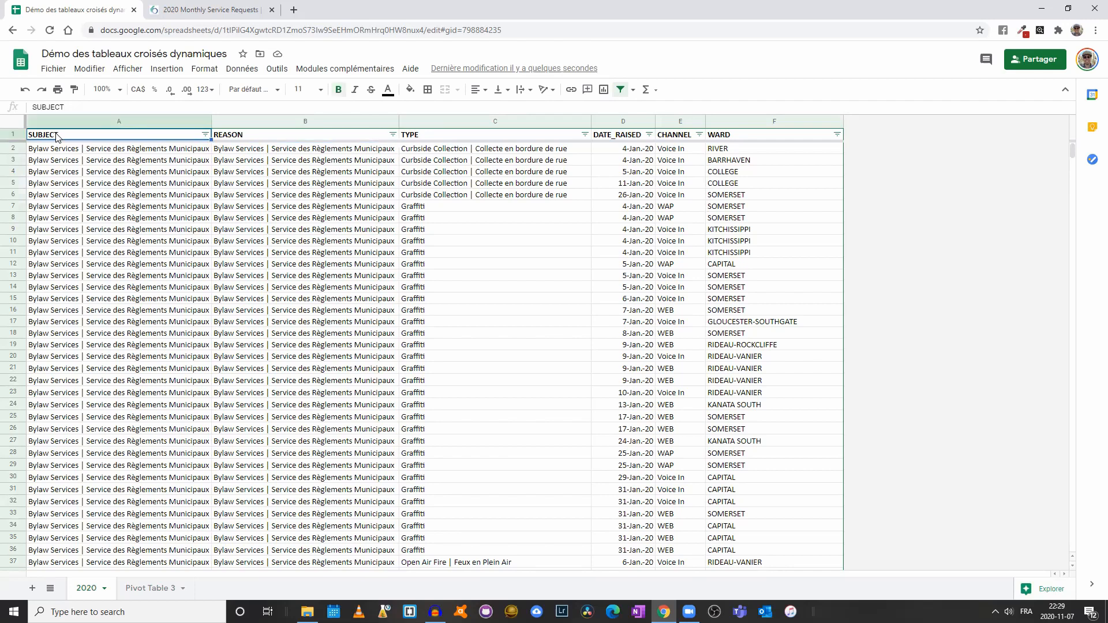
left_click(306, 175)
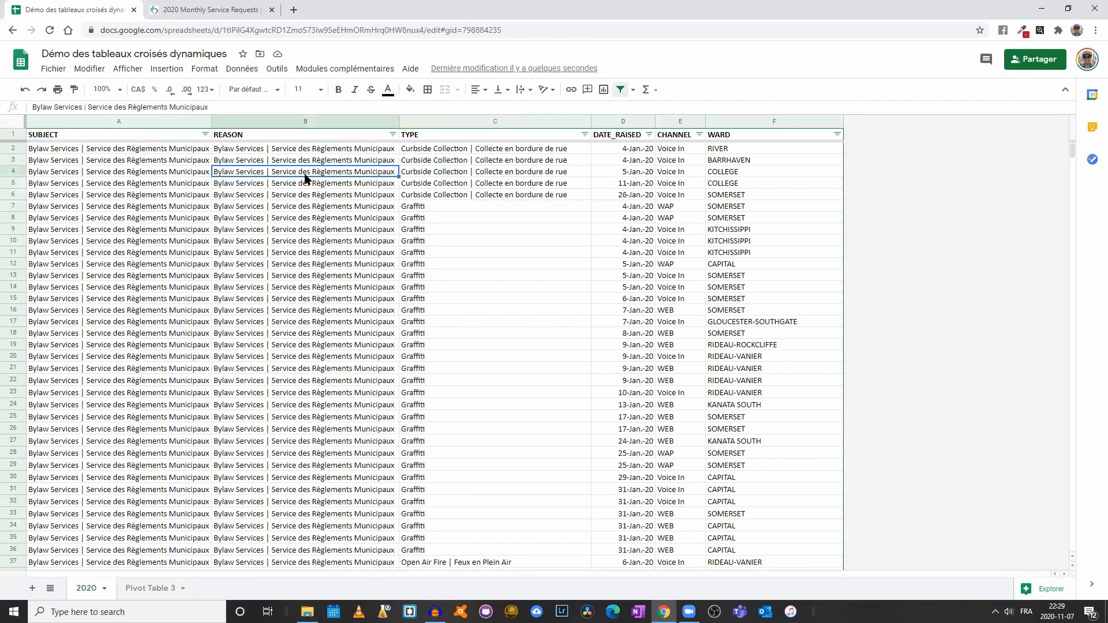
scroll(306, 179, "down", 15)
scroll(306, 179, "down", 2)
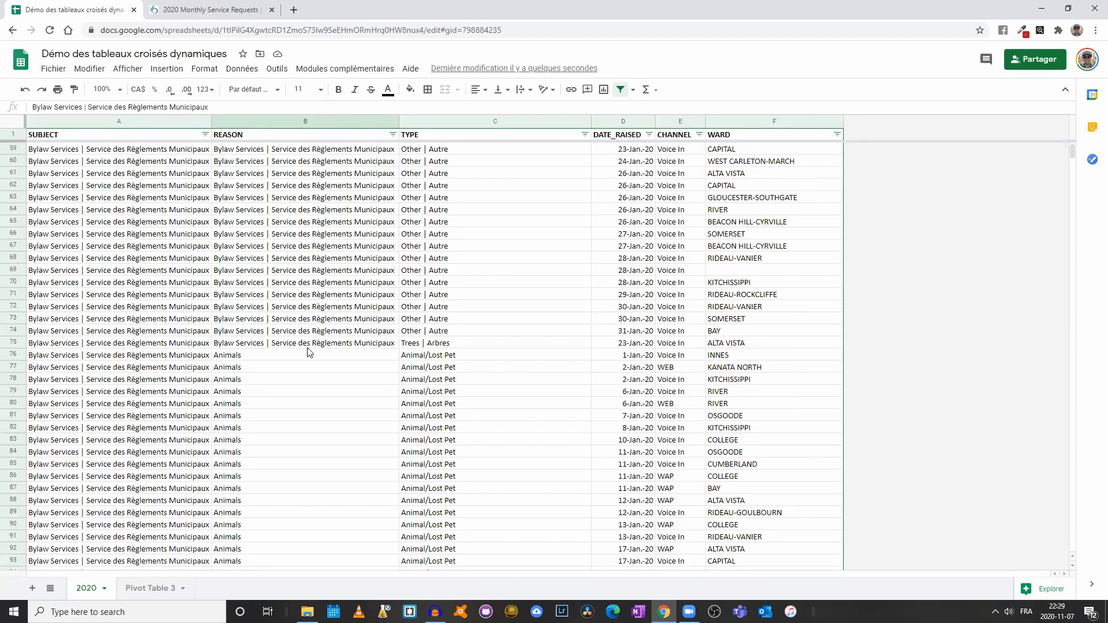
left_click(263, 357)
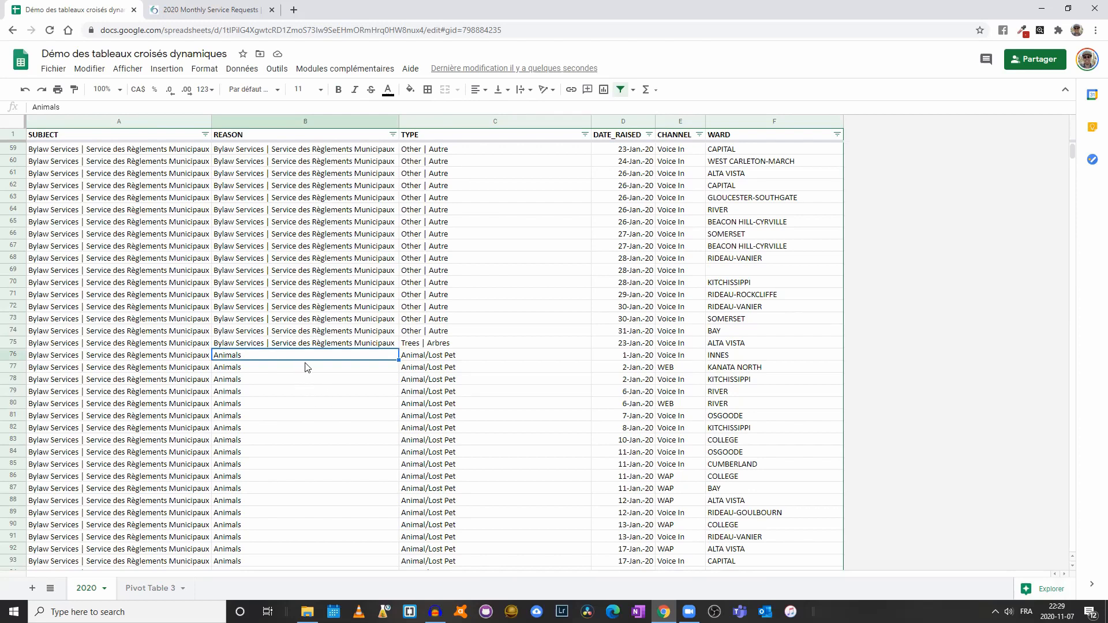
left_click(459, 359)
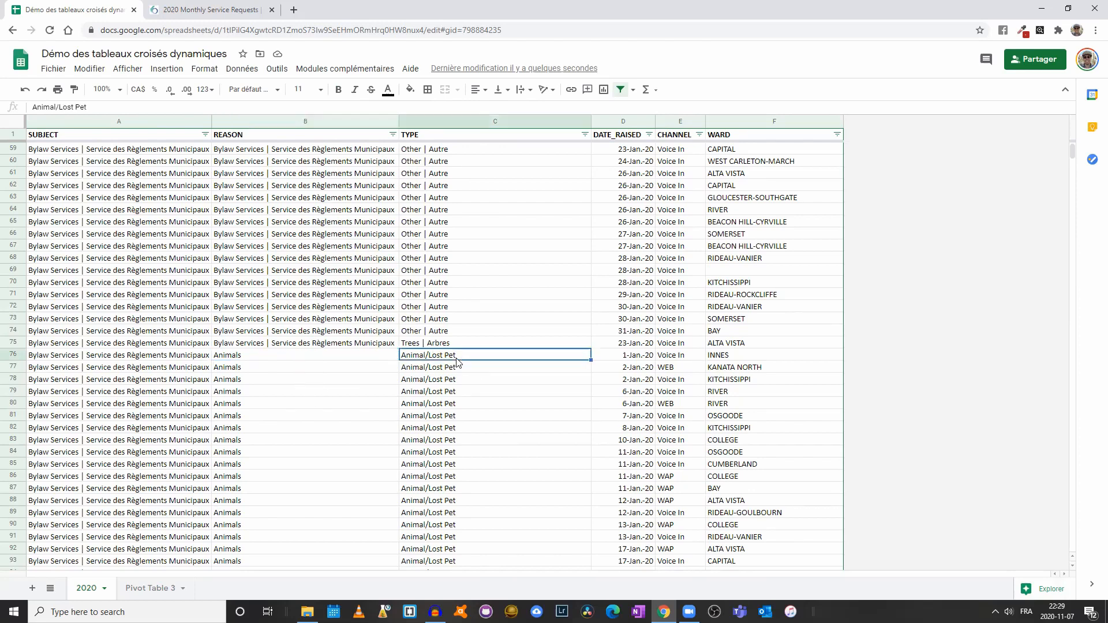
scroll(462, 369, "down", 5)
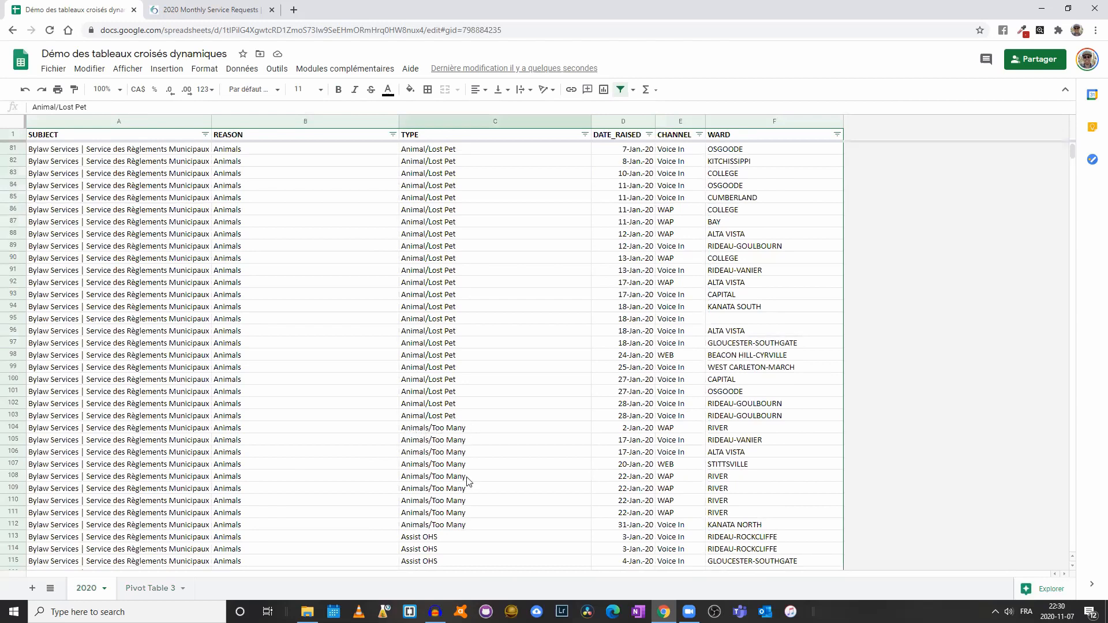
left_click(496, 272)
scroll(549, 233, "up", 3)
scroll(550, 233, "up", 20)
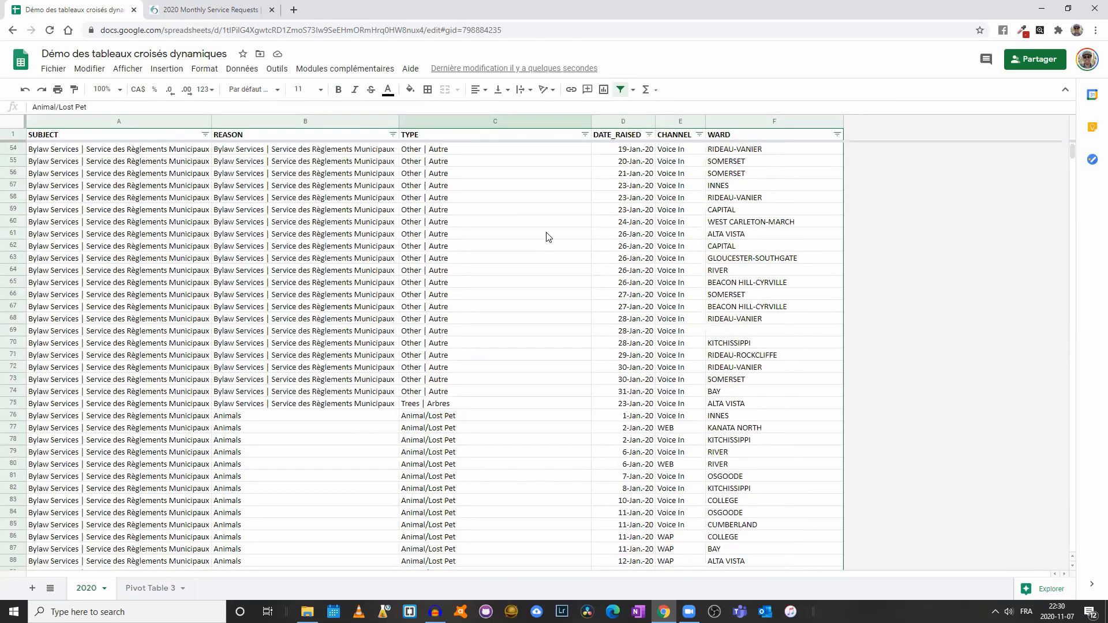
Return to Pivot Table 3 and add REASON to its values, placed before TYPE.
left_click(152, 588)
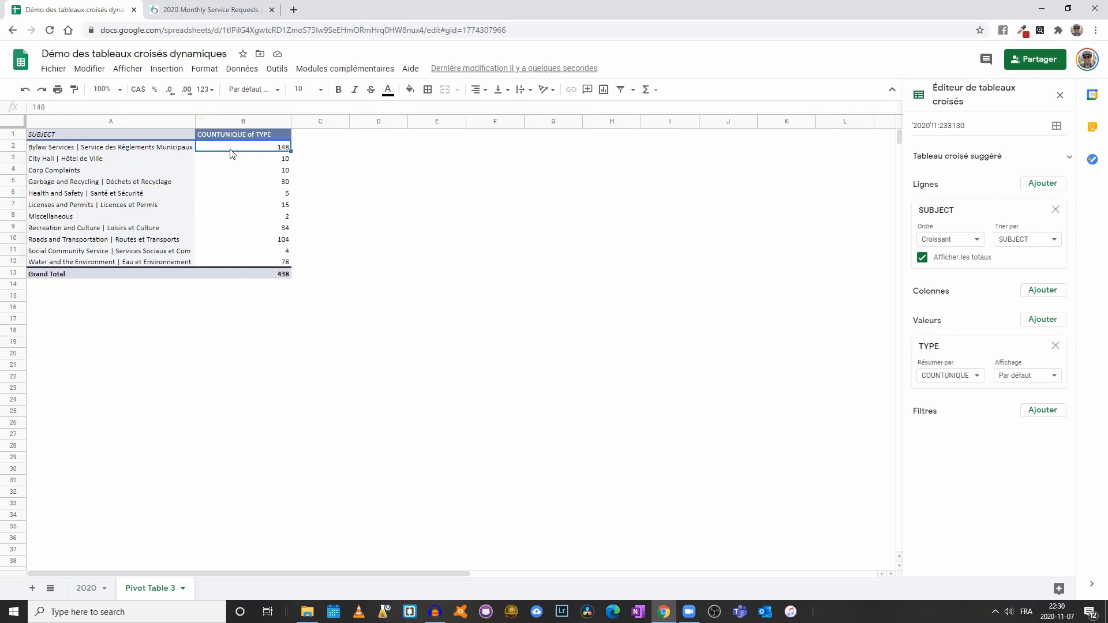
left_click(1042, 321)
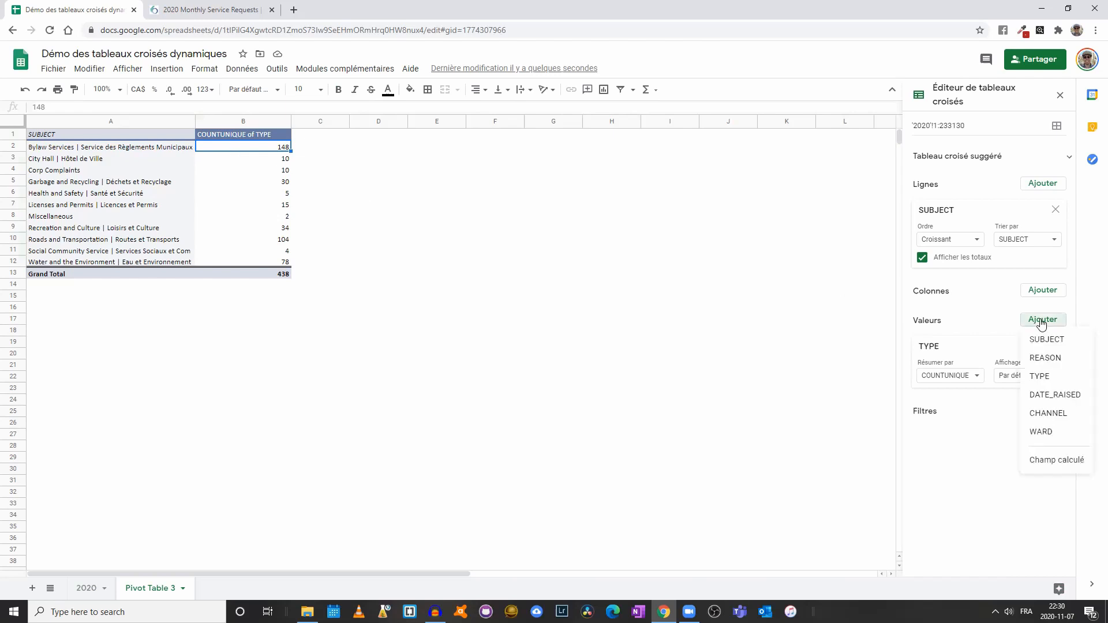
left_click(1061, 359)
left_click_drag(993, 411, 954, 343)
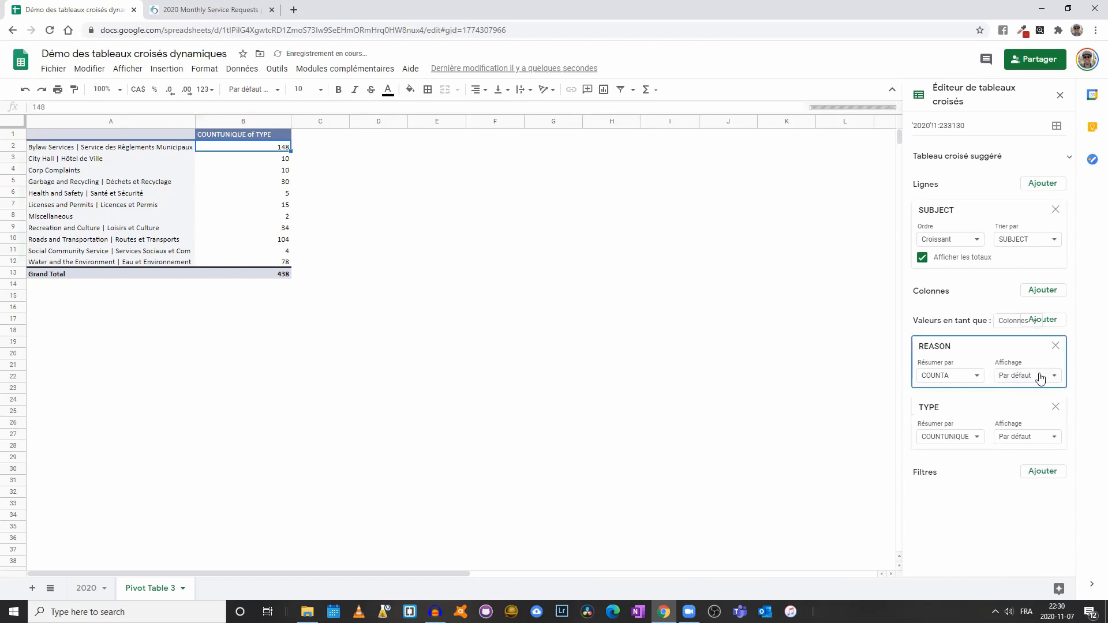
Summarize the REASON value by COUNTUNIQUE and widen column C to fit its heading.
left_click(981, 378)
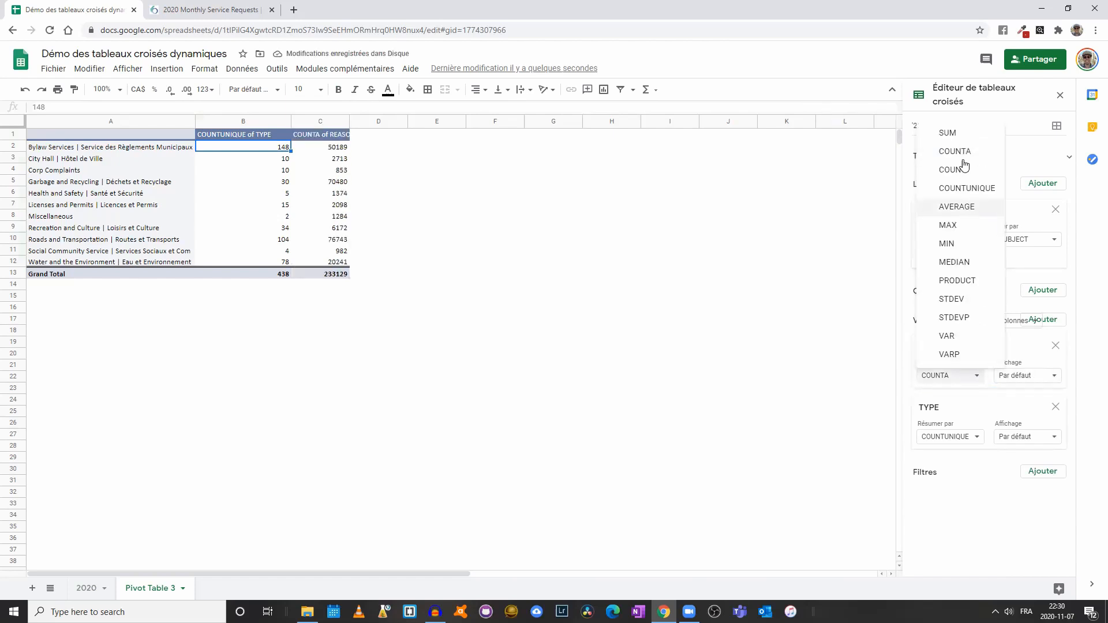
left_click(967, 189)
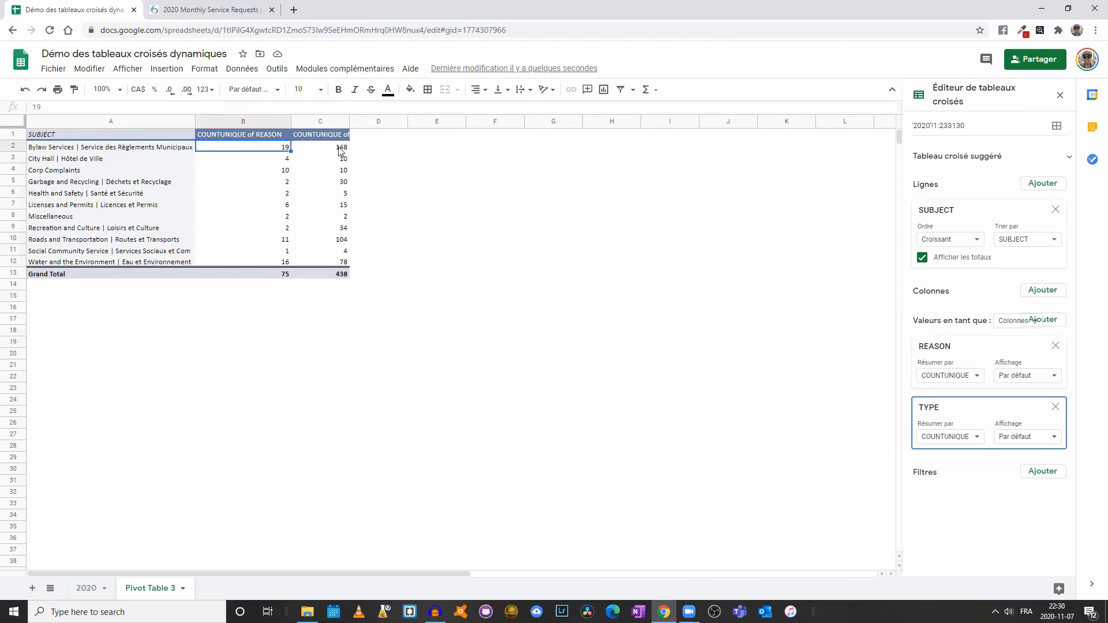
double_click(350, 121)
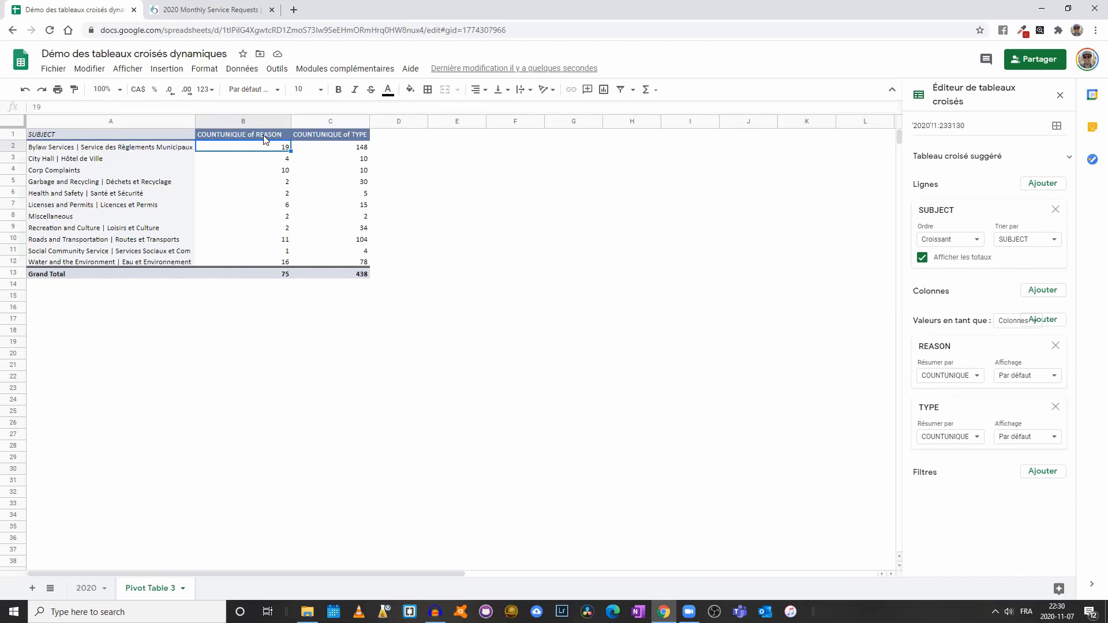
left_click(961, 381)
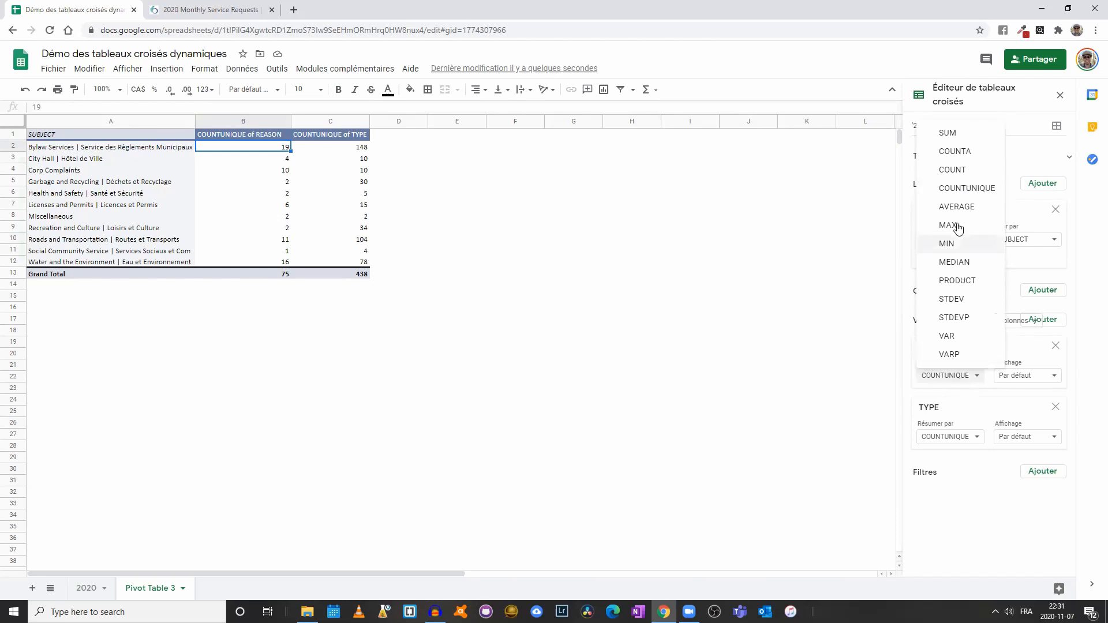
left_click(970, 402)
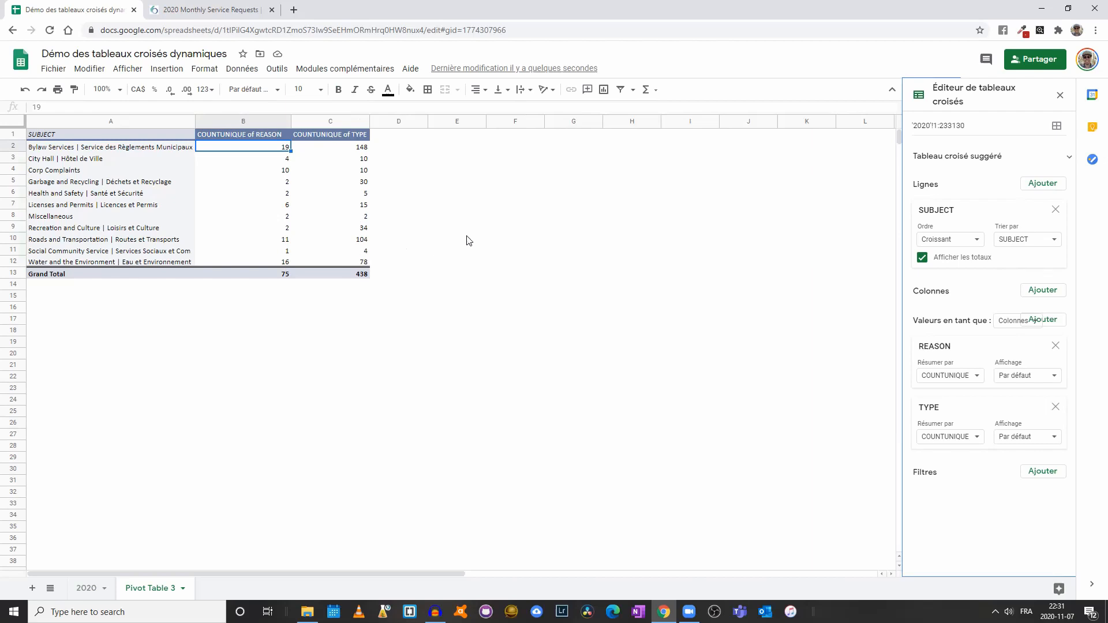
Clear the SUBJECT row field and the REASON and TYPE values from the pivot table, and add TYPE to the rows.
left_click(1057, 211)
left_click(1057, 268)
left_click(1056, 269)
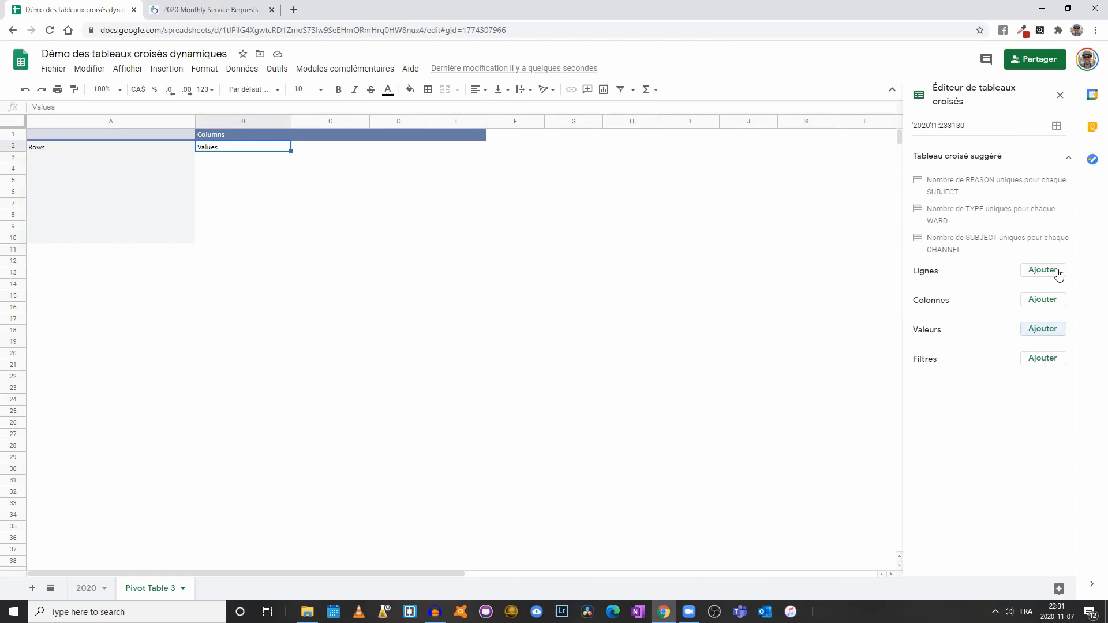
left_click(1059, 271)
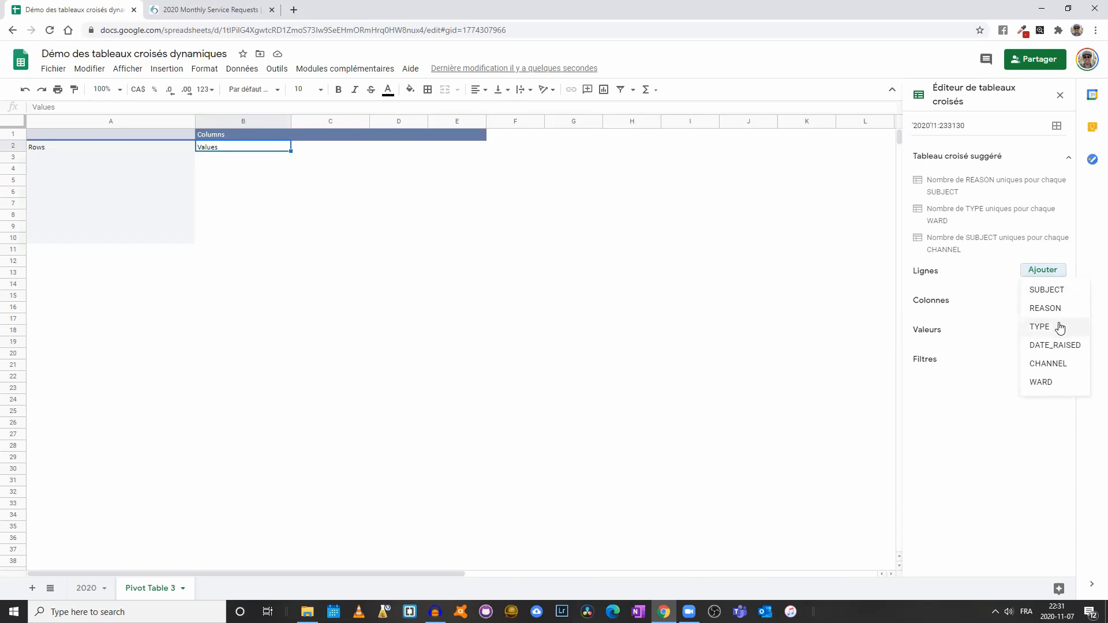
left_click(1057, 328)
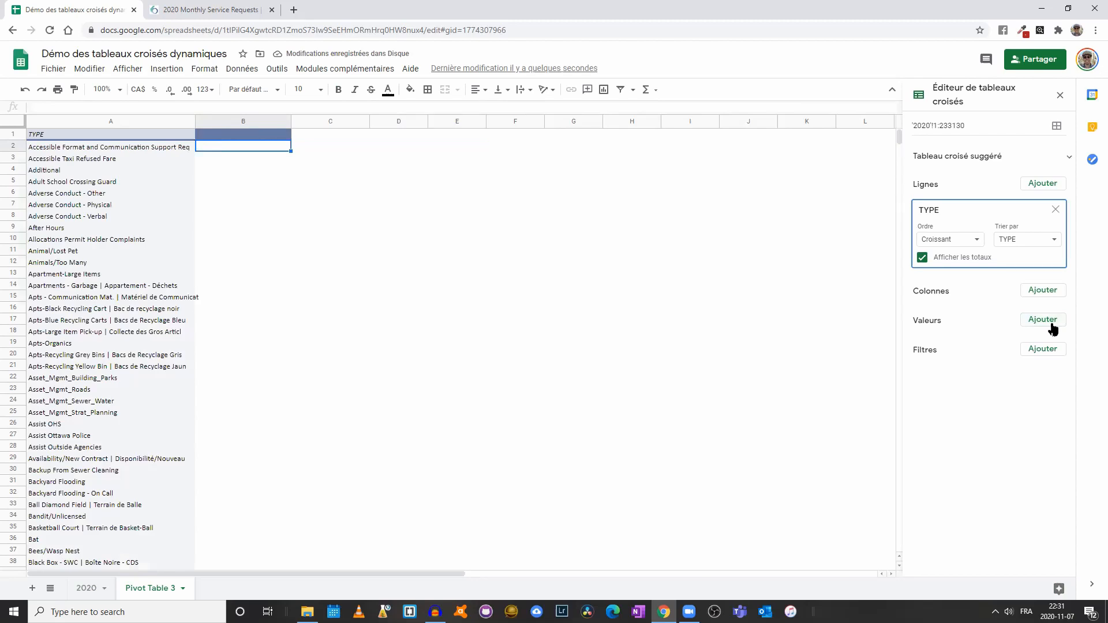
Look through the pivot table's list of TYPE entries and compare it with the records in the 2020 sheet.
scroll(86, 195, "down", 20)
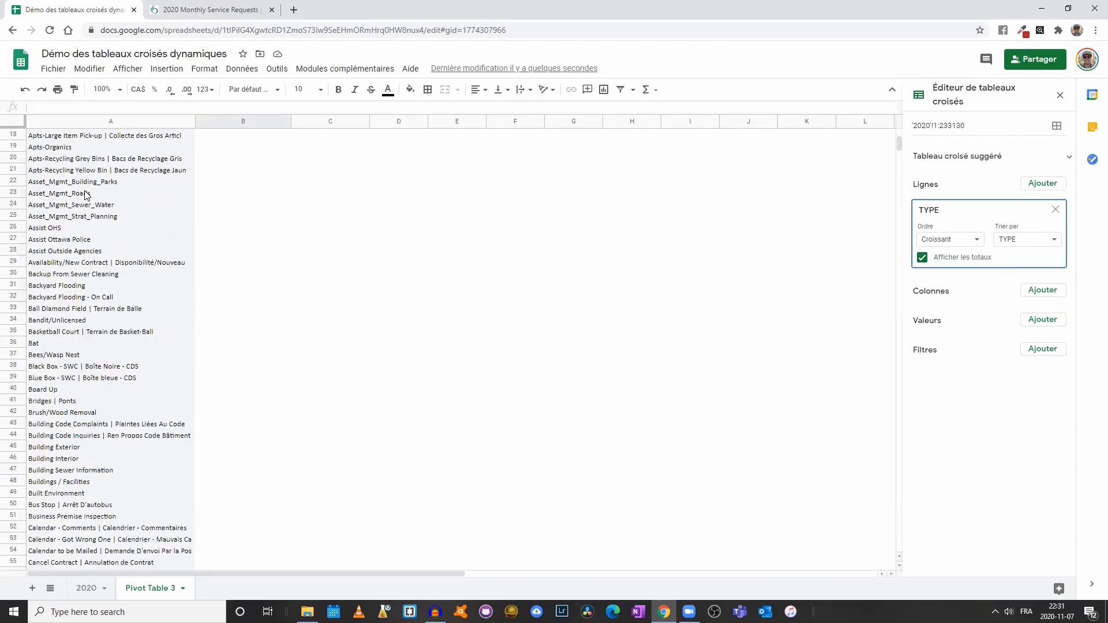
scroll(85, 194, "down", 20)
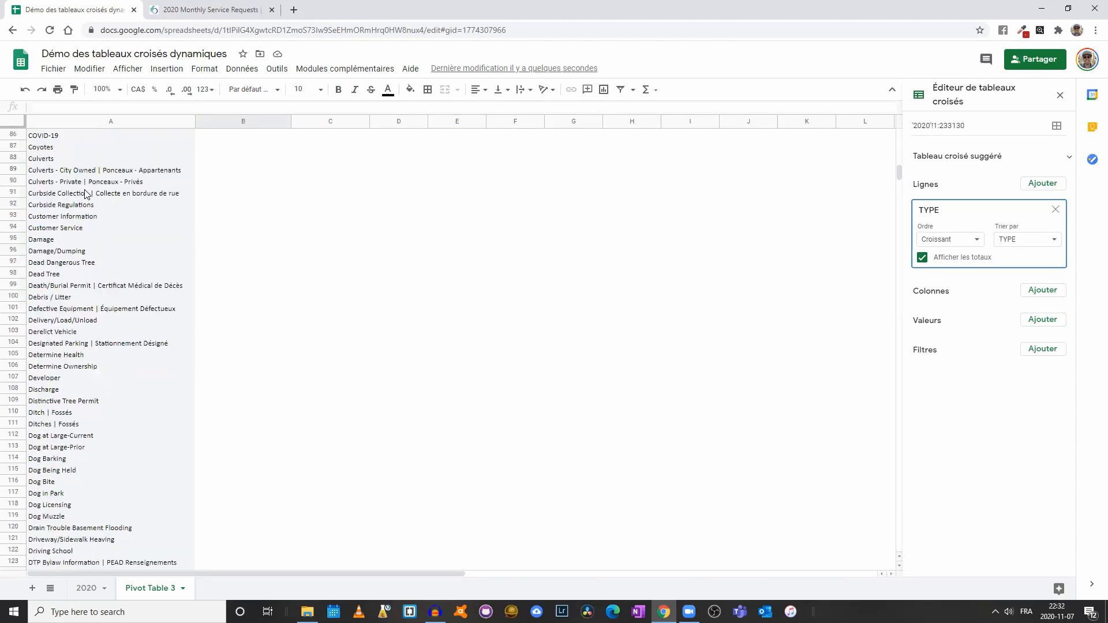
scroll(85, 197, "down", 5)
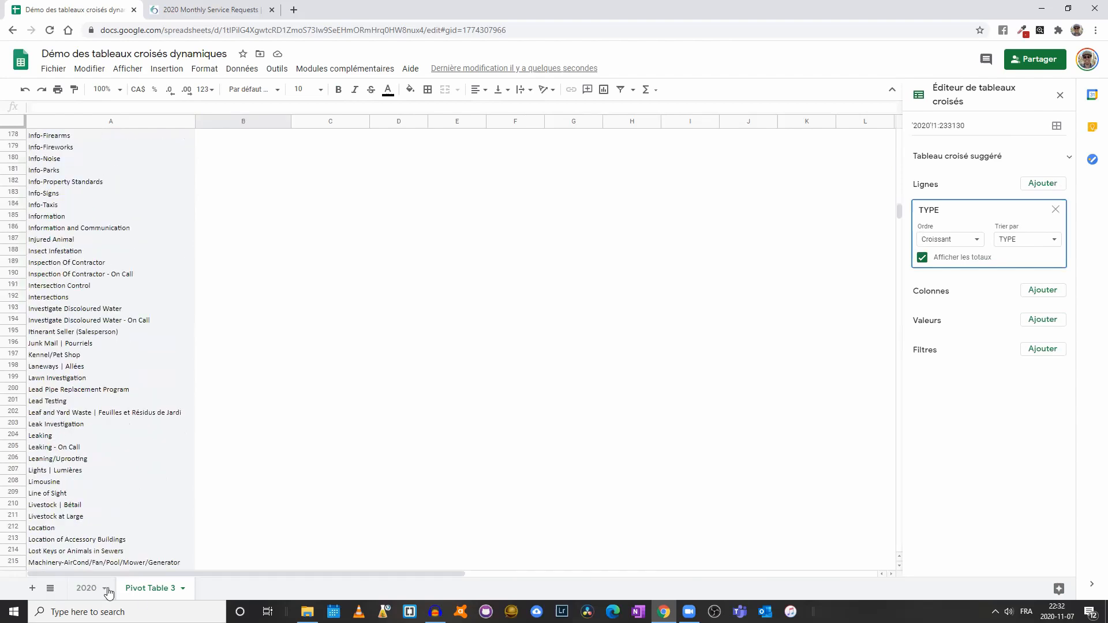
left_click(87, 589)
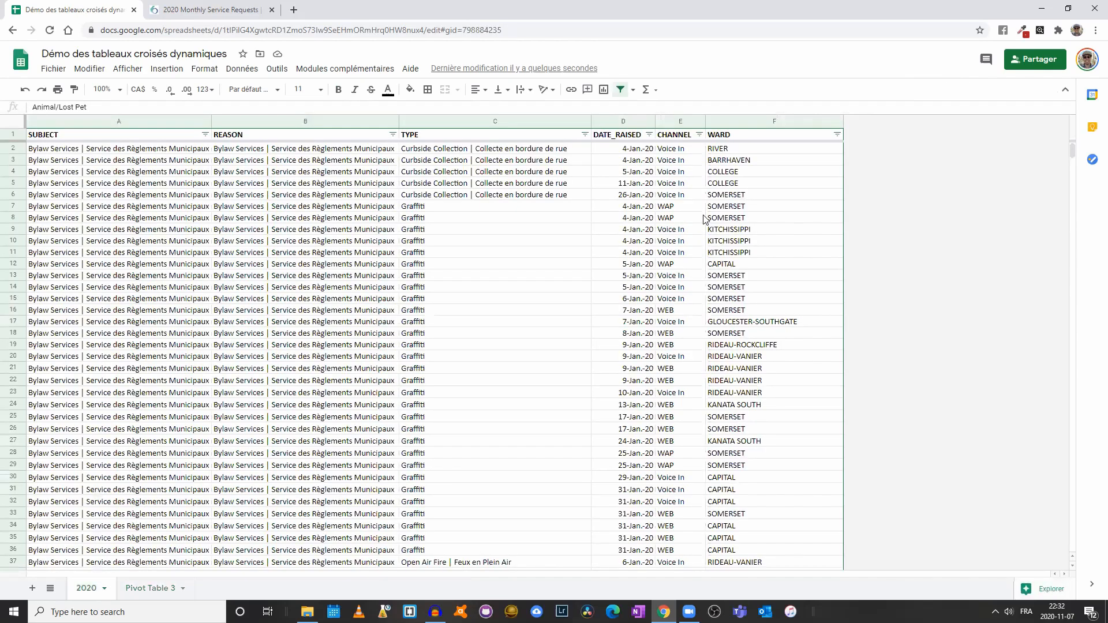
scroll(374, 485, "down", 6)
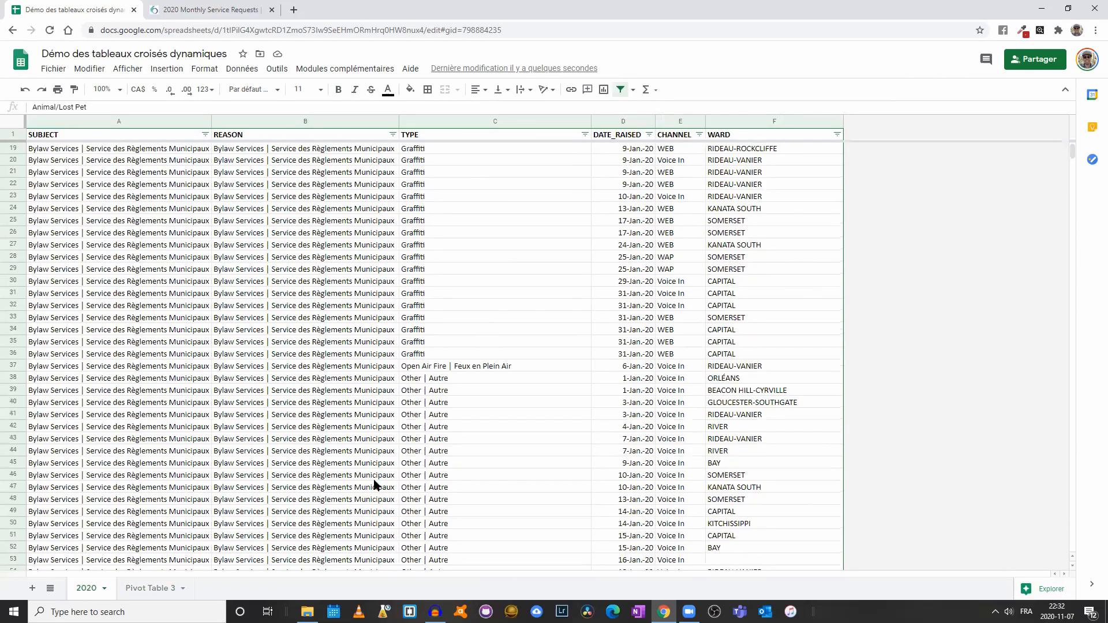
left_click(147, 588)
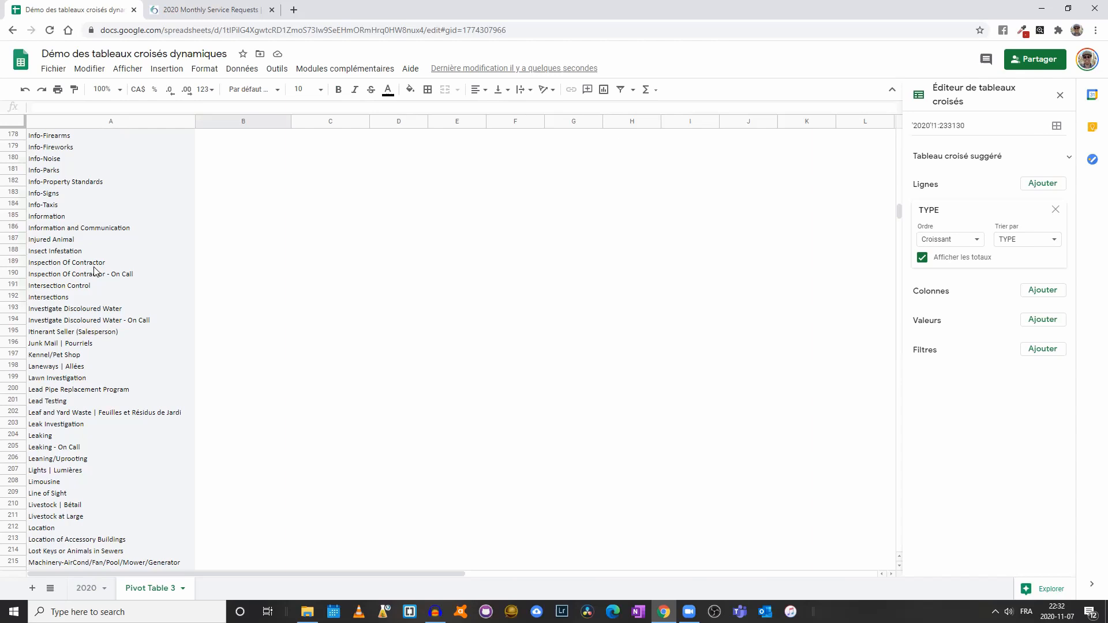
Find the COVID-19 entry in the pivot table's TYPE list and select it.
scroll(113, 288, "up", 10)
scroll(259, 337, "up", 13)
scroll(259, 337, "up", 6)
scroll(260, 338, "down", 5)
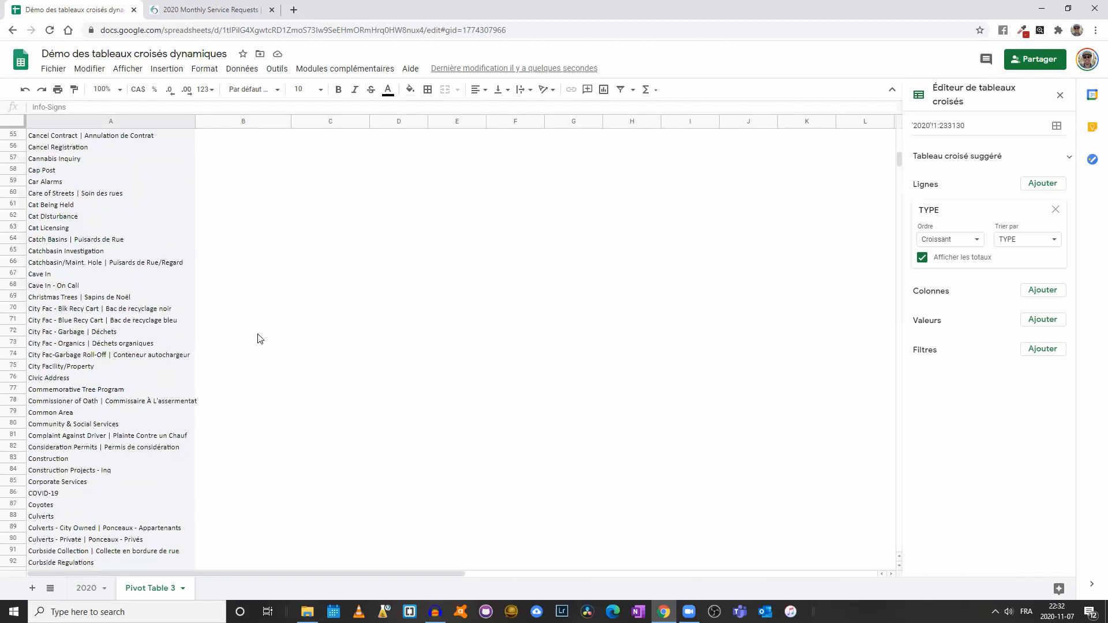
scroll(259, 339, "down", 1)
left_click(52, 471)
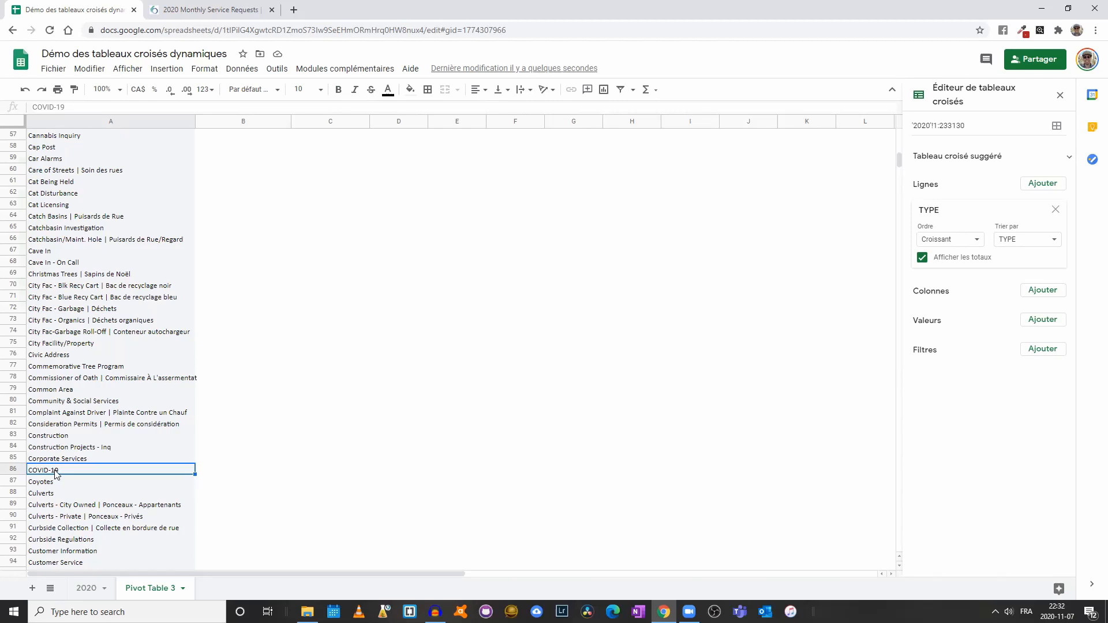
Add TYPE to the pivot table's values summarized by COUNTA, and check the COVID-19 count.
left_click(1048, 321)
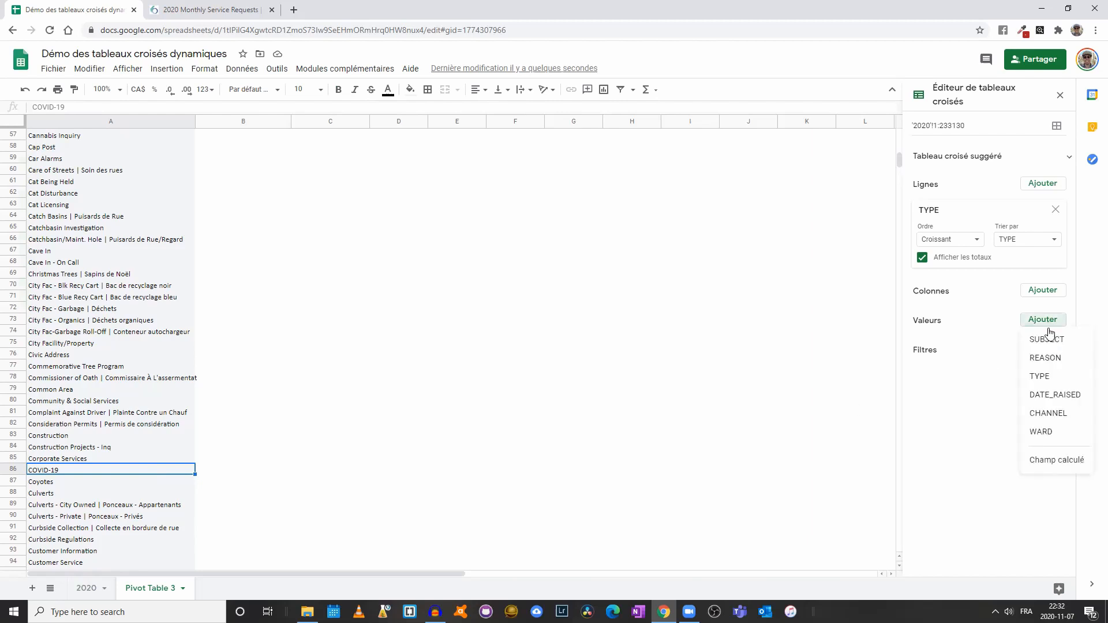
left_click(1042, 377)
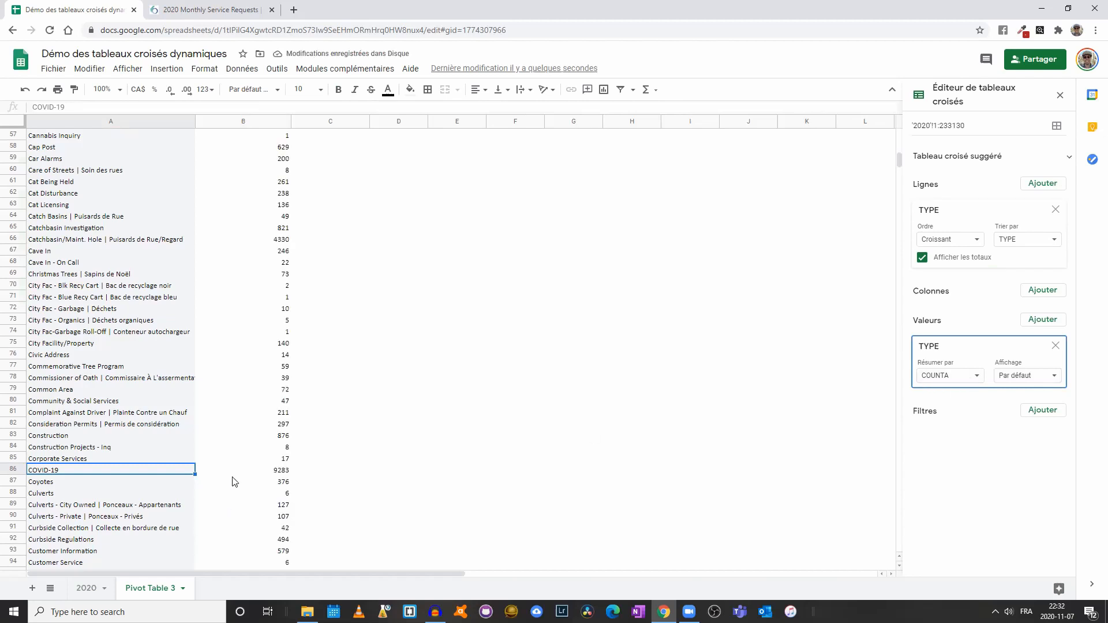
left_click(279, 472)
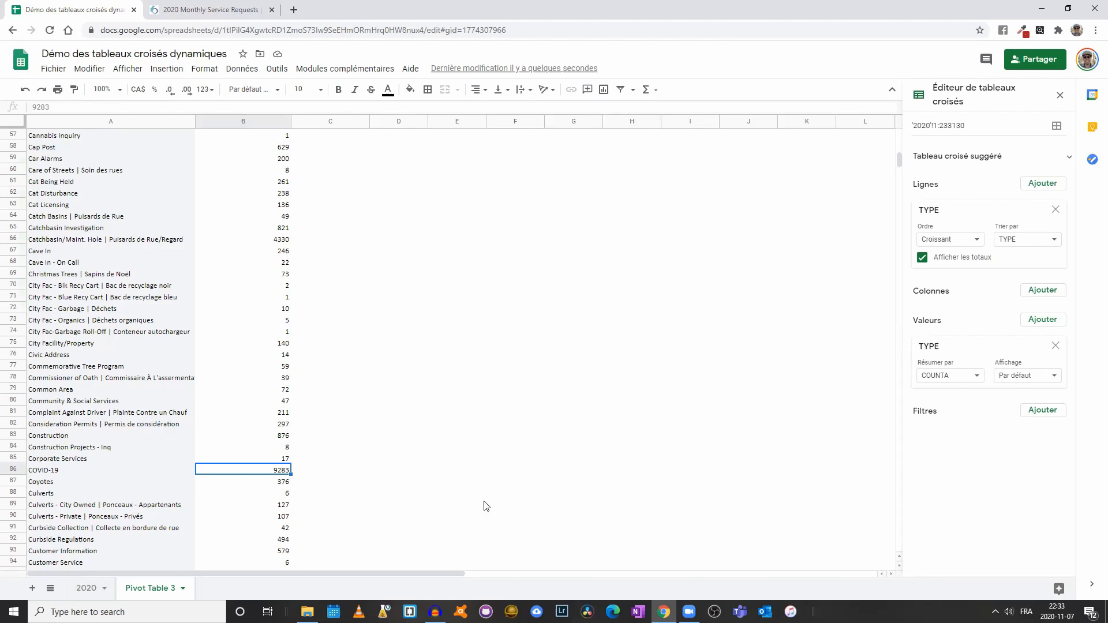
Replace the pivot table's TYPE row and value fields with SUBJECT as rows and WARD as columns.
left_click(1056, 211)
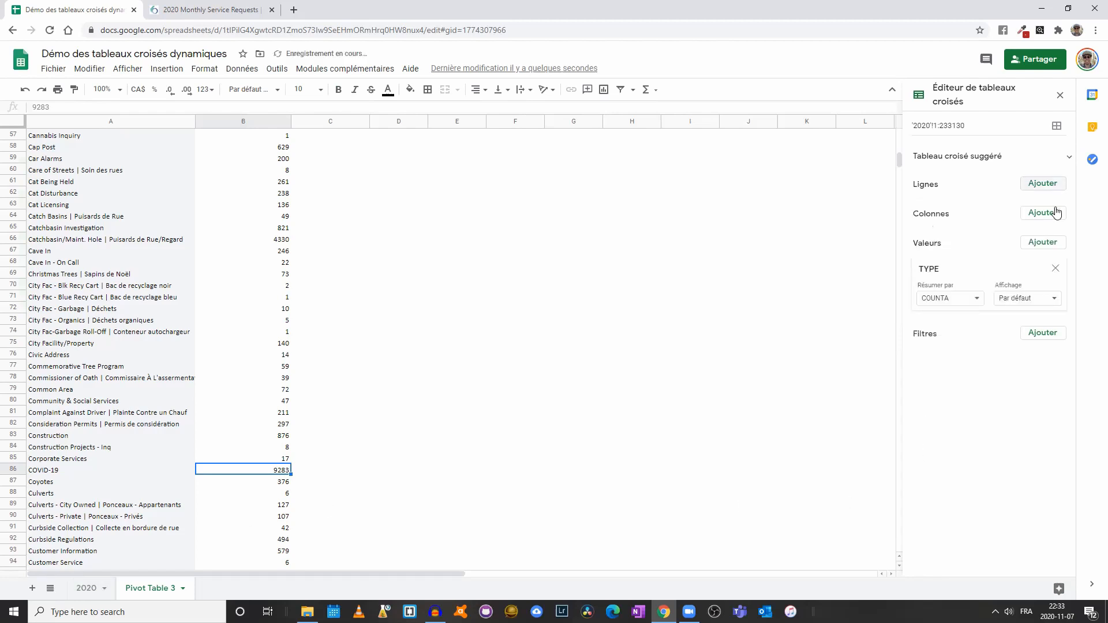
left_click(1056, 269)
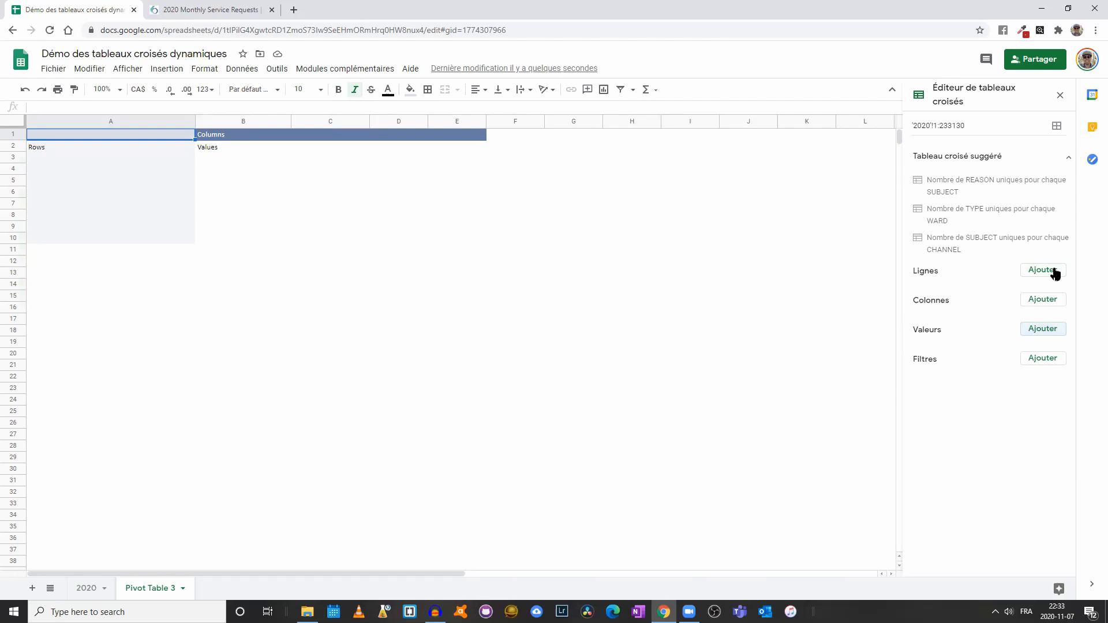
left_click(1042, 271)
left_click(1047, 291)
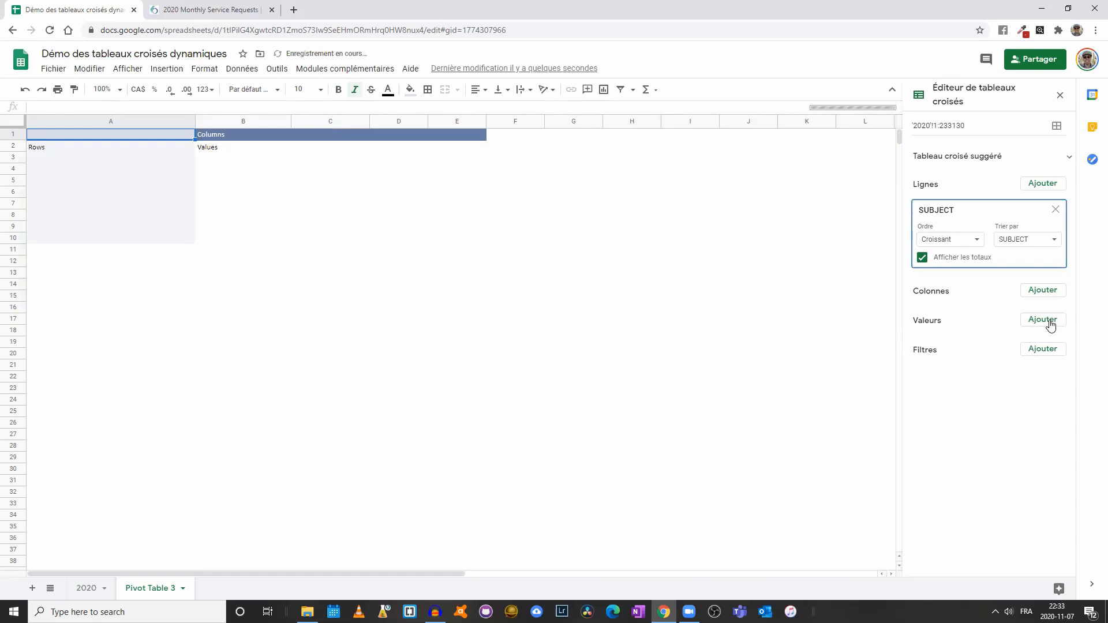
left_click(1040, 295)
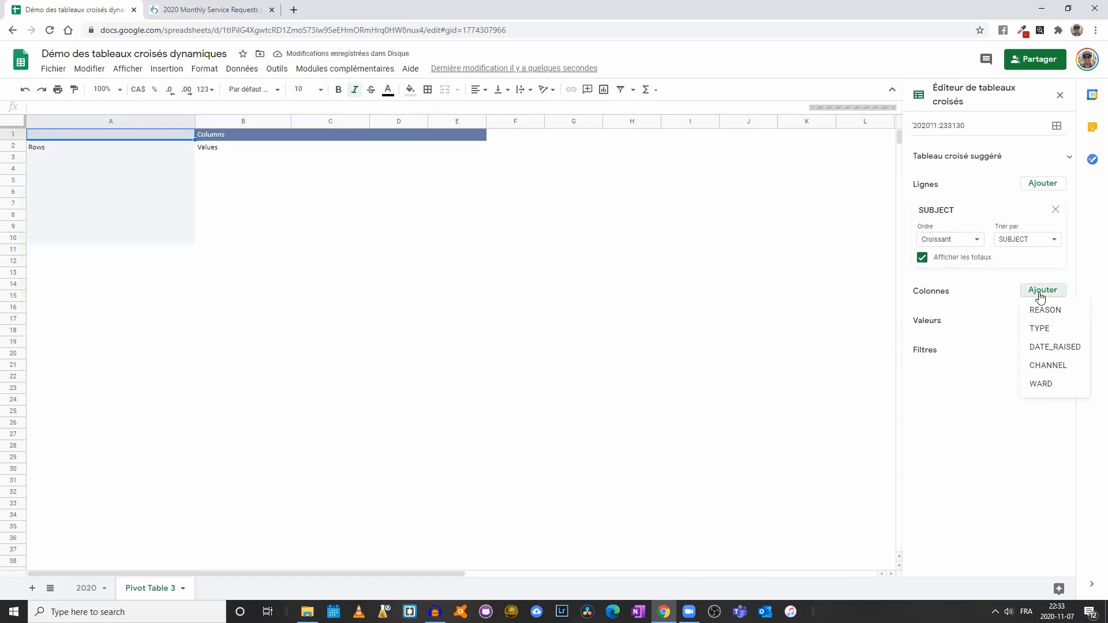
left_click(1051, 388)
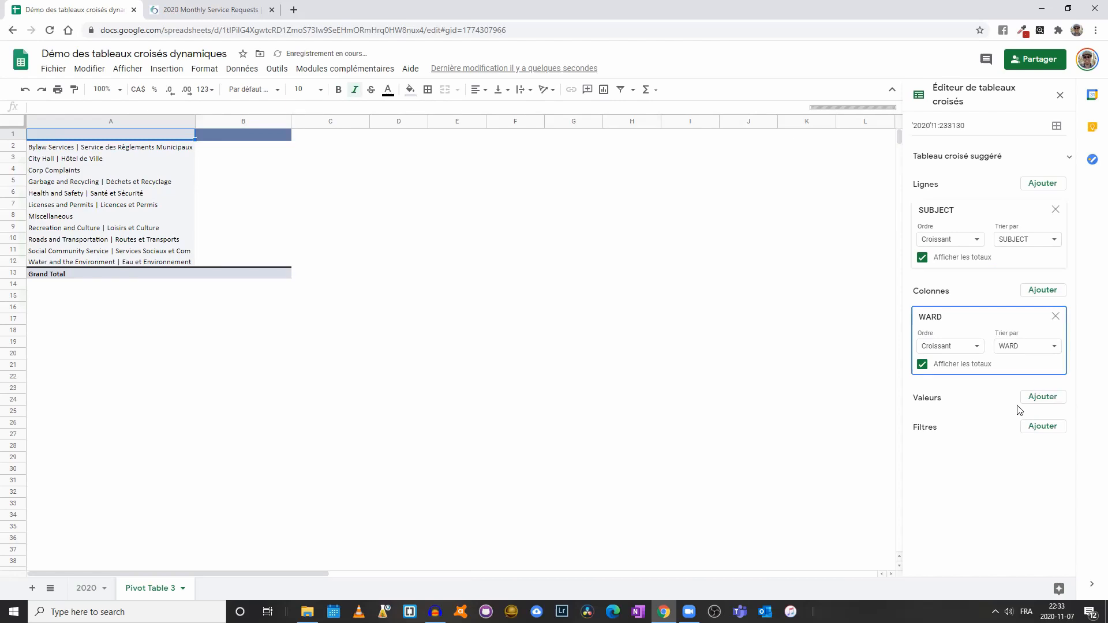
Add SUBJECT to the pivot table's values summarized by COUNTA, and review the list of subjects in the rows.
left_click(1044, 399)
left_click(1052, 415)
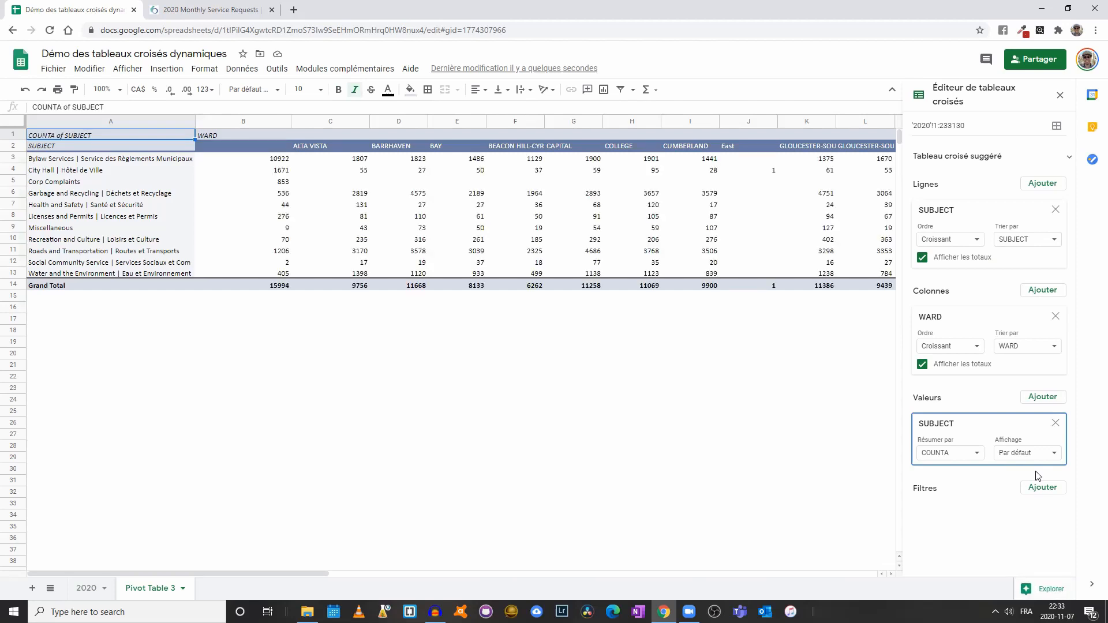
left_click(99, 162)
left_click_drag(100, 161, 104, 275)
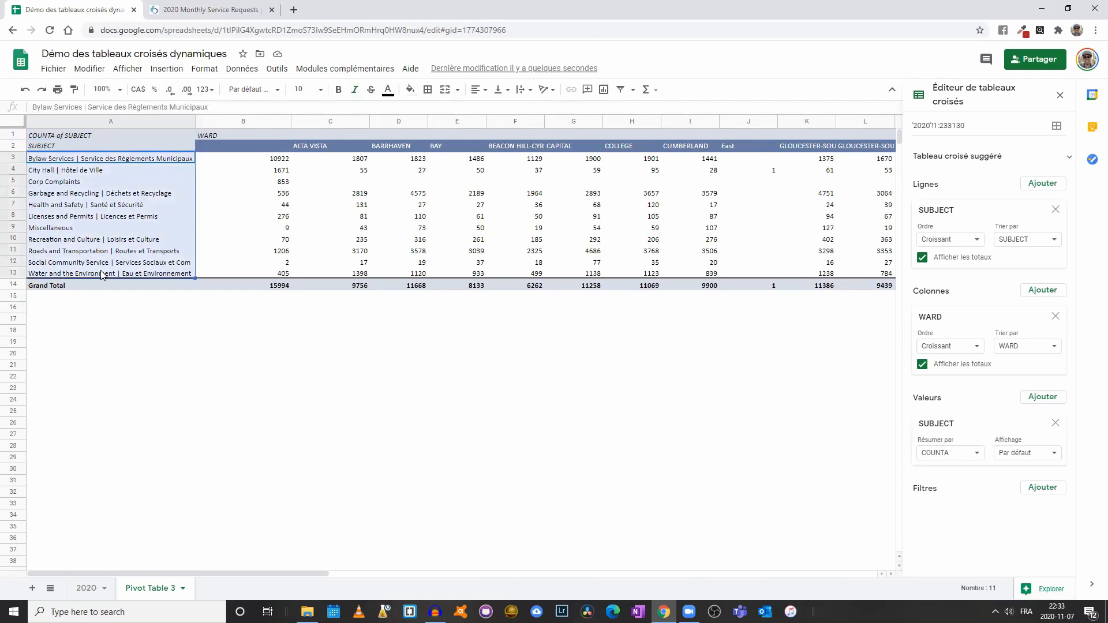
Examine the ward column headings and select the unnamed ward's column from its header through the last subject's count.
left_click(314, 149)
left_click(386, 148)
left_click(245, 145)
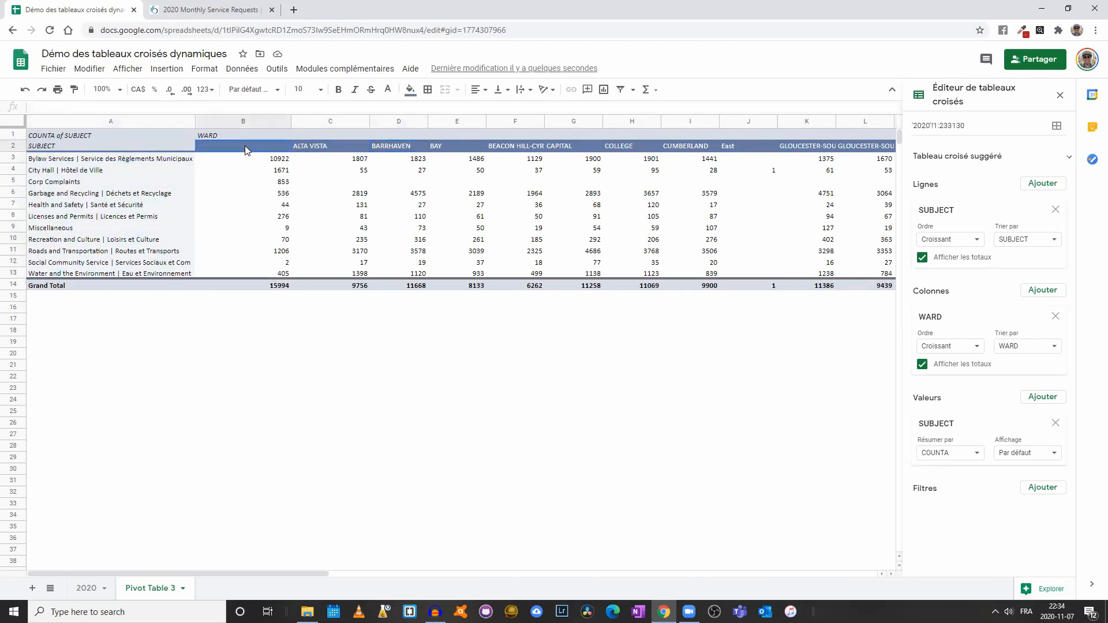
left_click_drag(244, 145, 257, 280)
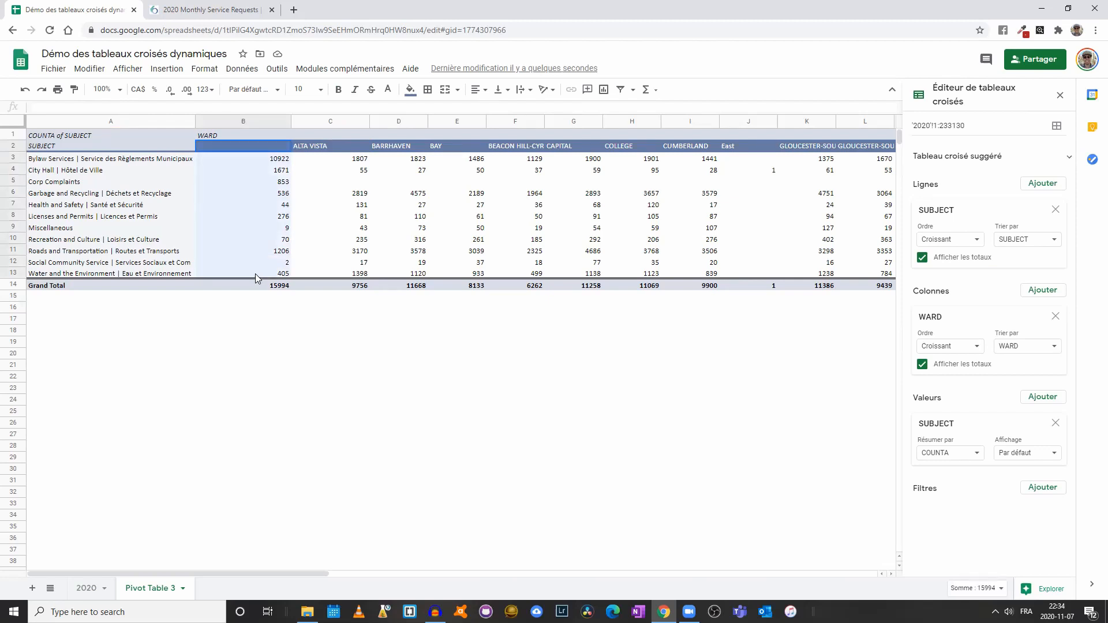
left_click_drag(258, 279, 258, 279)
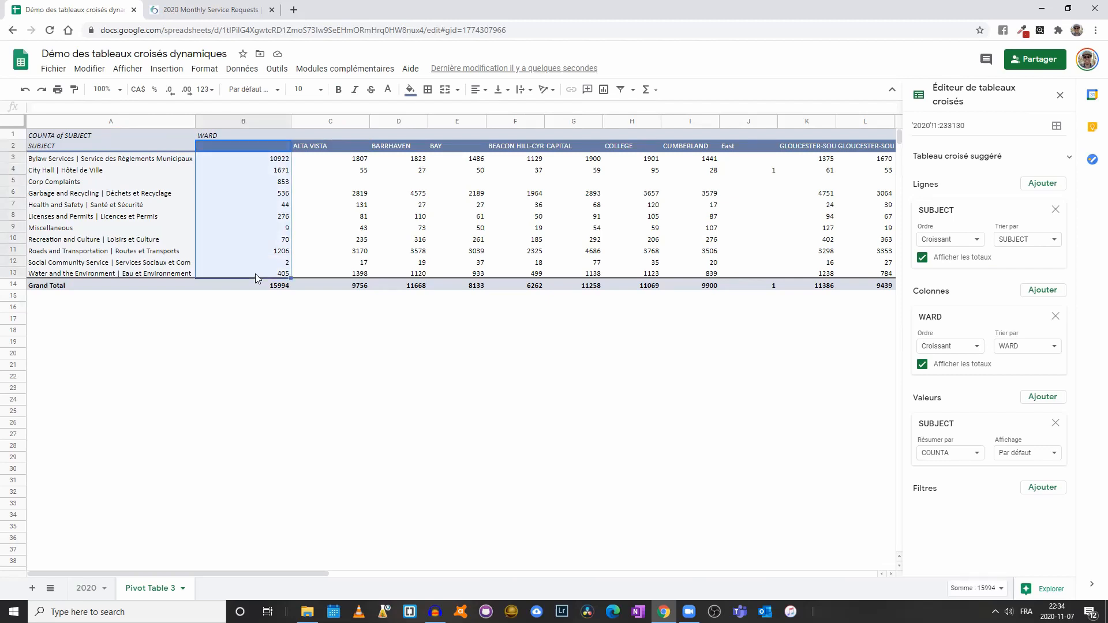
Check the Grand Total column, and compare the Bylaw Services counts for the unnamed ward and ALTA VISTA.
left_click(354, 164)
left_click_drag(298, 575, 818, 567)
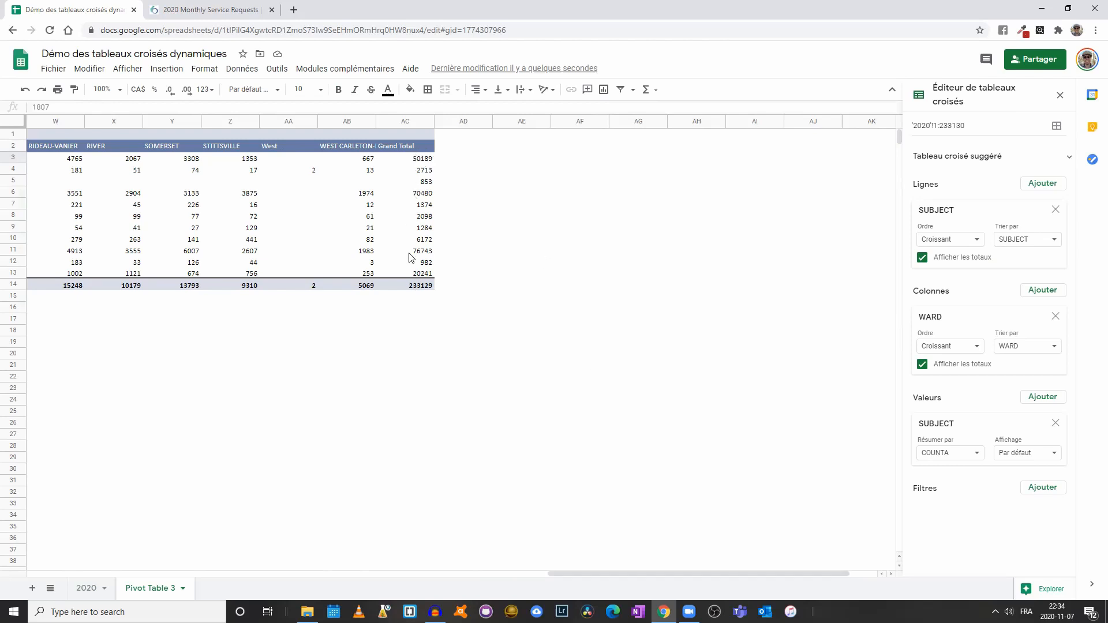
left_click(423, 277)
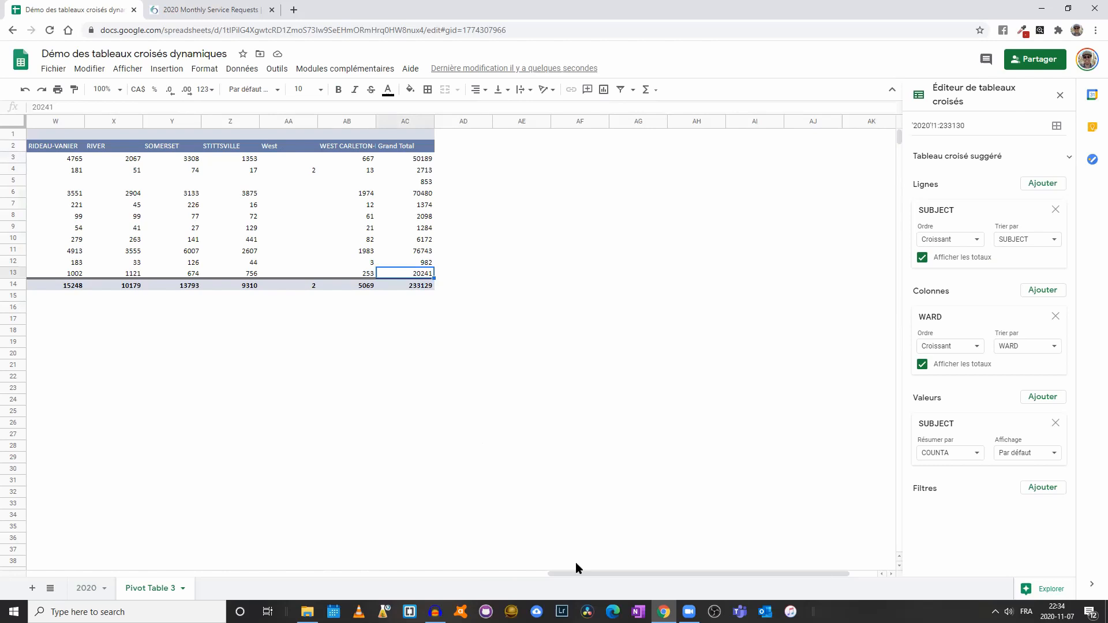
scroll(820, 573, "left", 10)
scroll(808, 573, "left", 3)
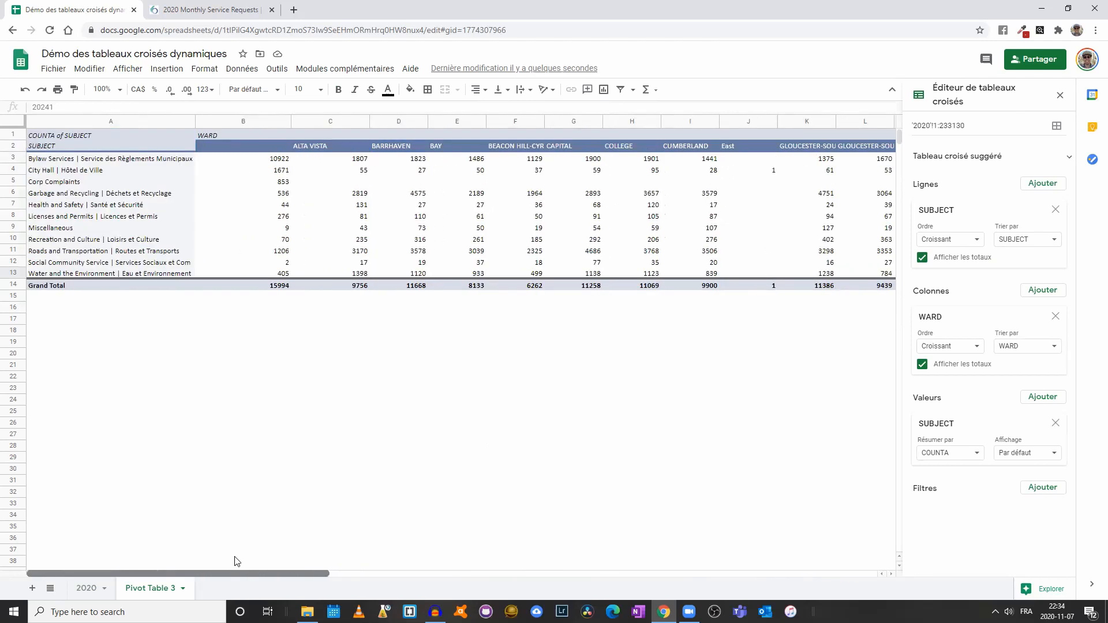
left_click(278, 162)
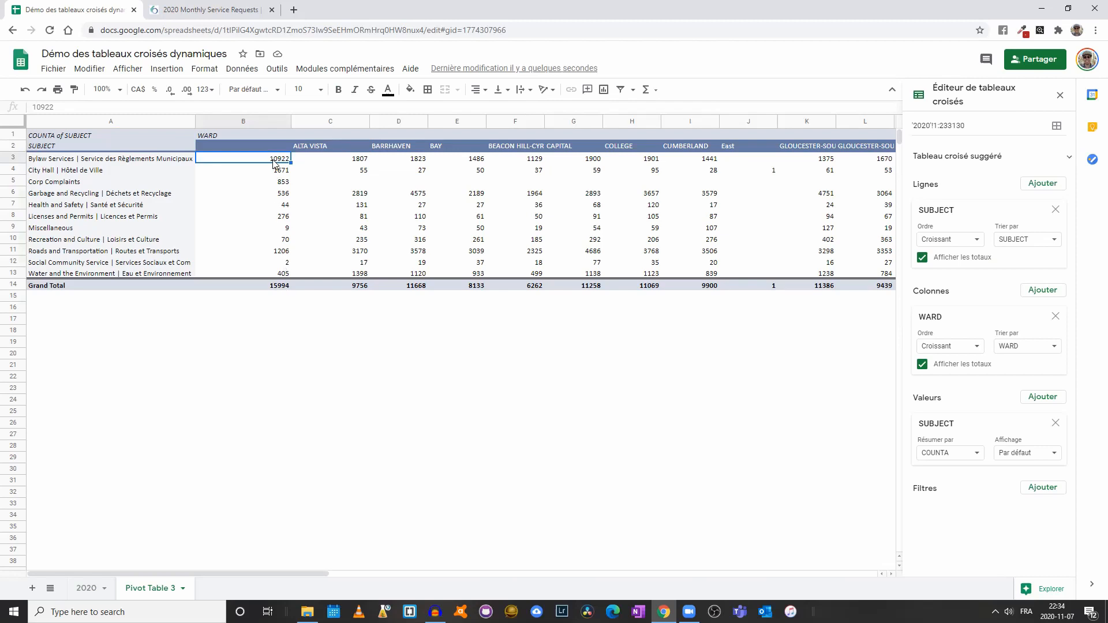
left_click(342, 159)
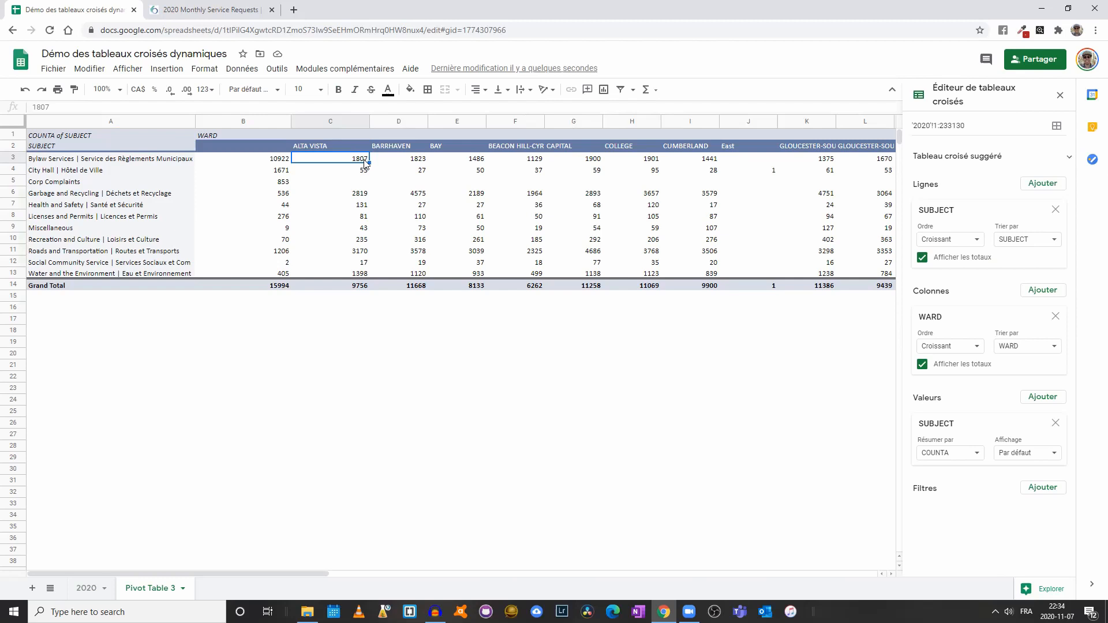
Examine the East, North and West columns among the wards, and return to the unnamed ward's header cell.
left_click_drag(317, 574, 470, 573)
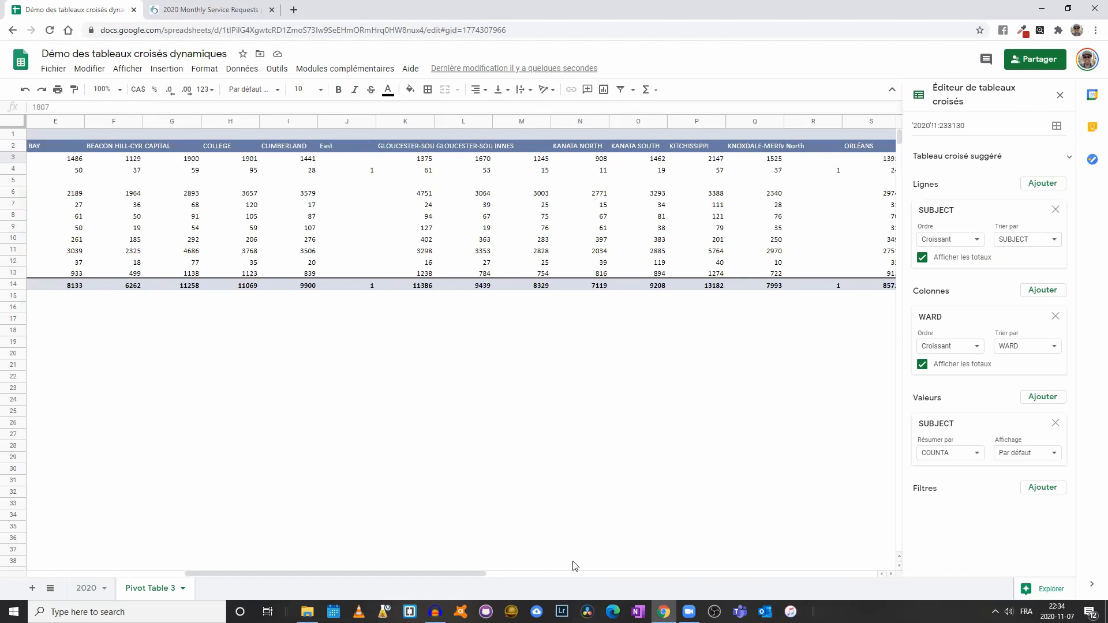
left_click(340, 145)
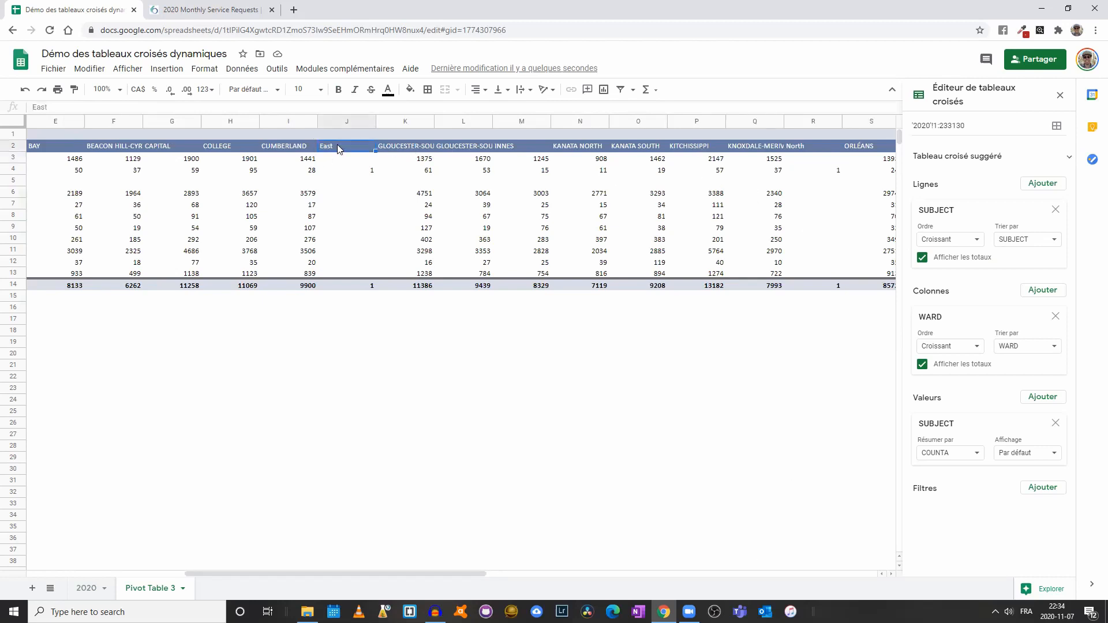
left_click(806, 150)
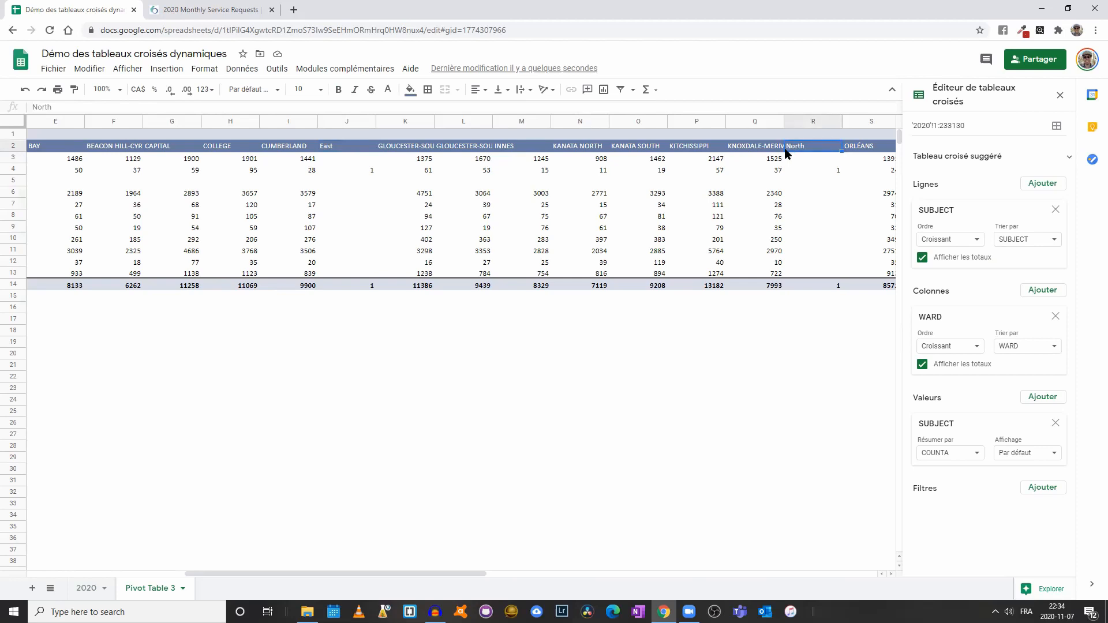
left_click(360, 172)
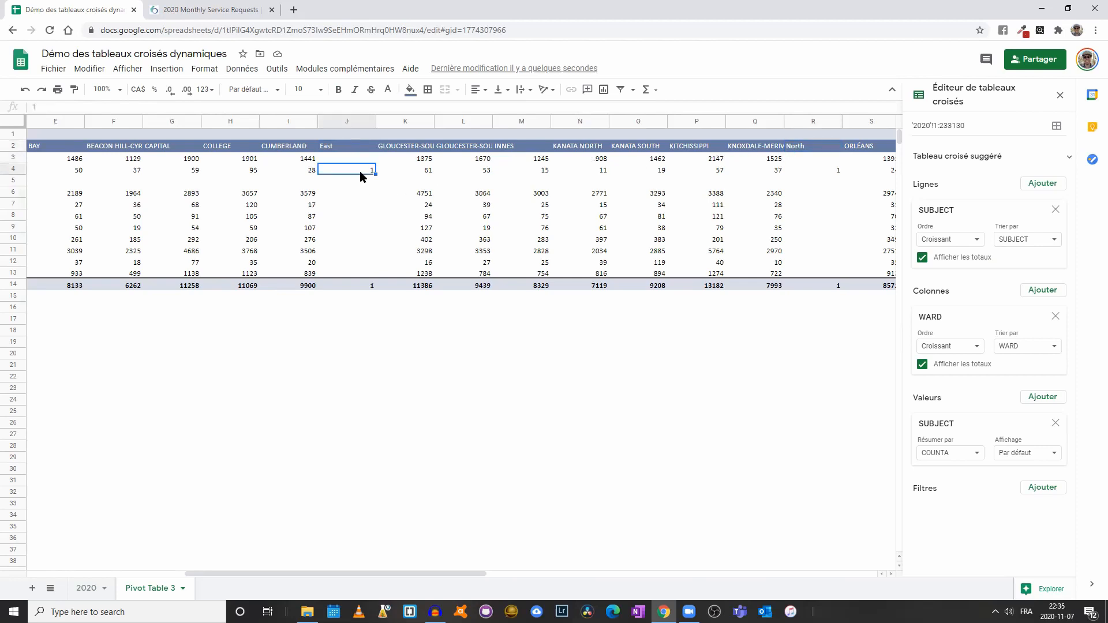
left_click_drag(398, 573, 600, 563)
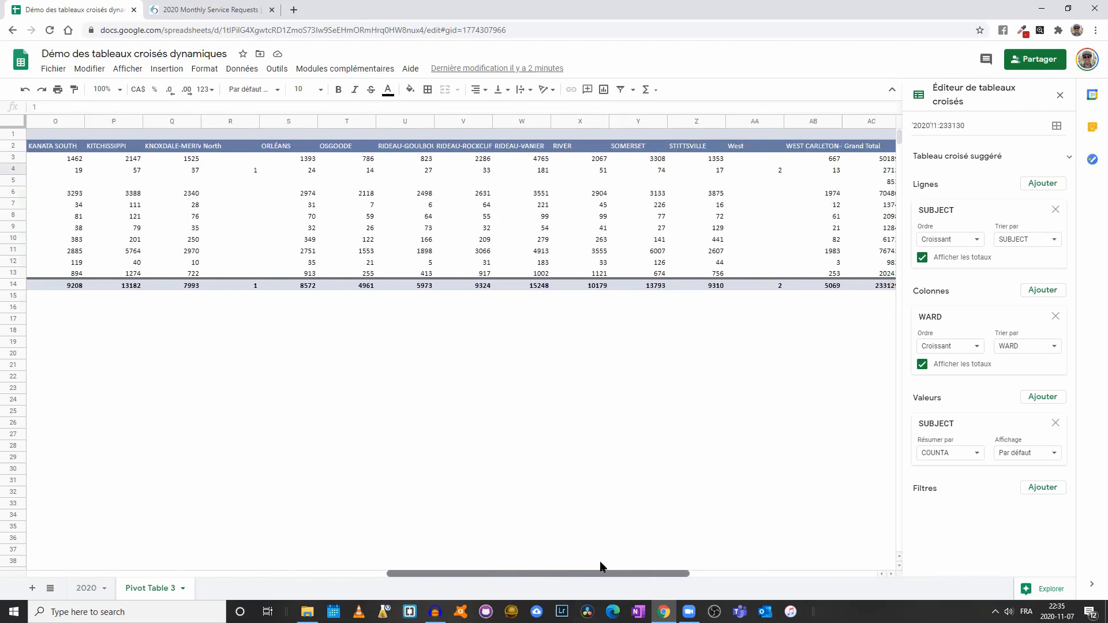
left_click_drag(602, 562, 608, 561)
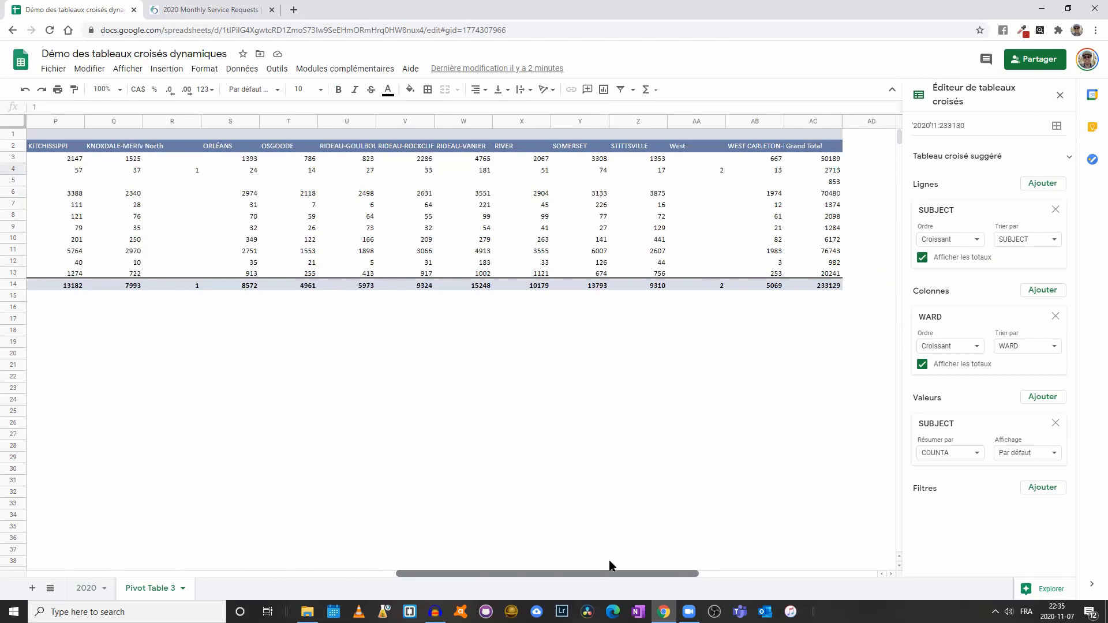
left_click_drag(609, 562, 158, 560)
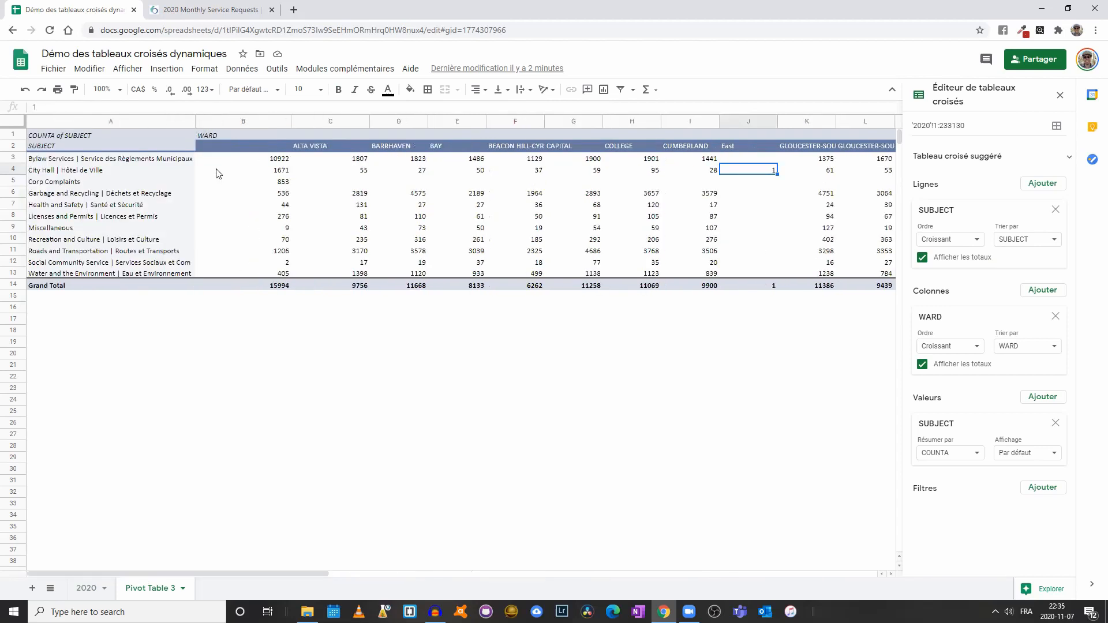
left_click(217, 148)
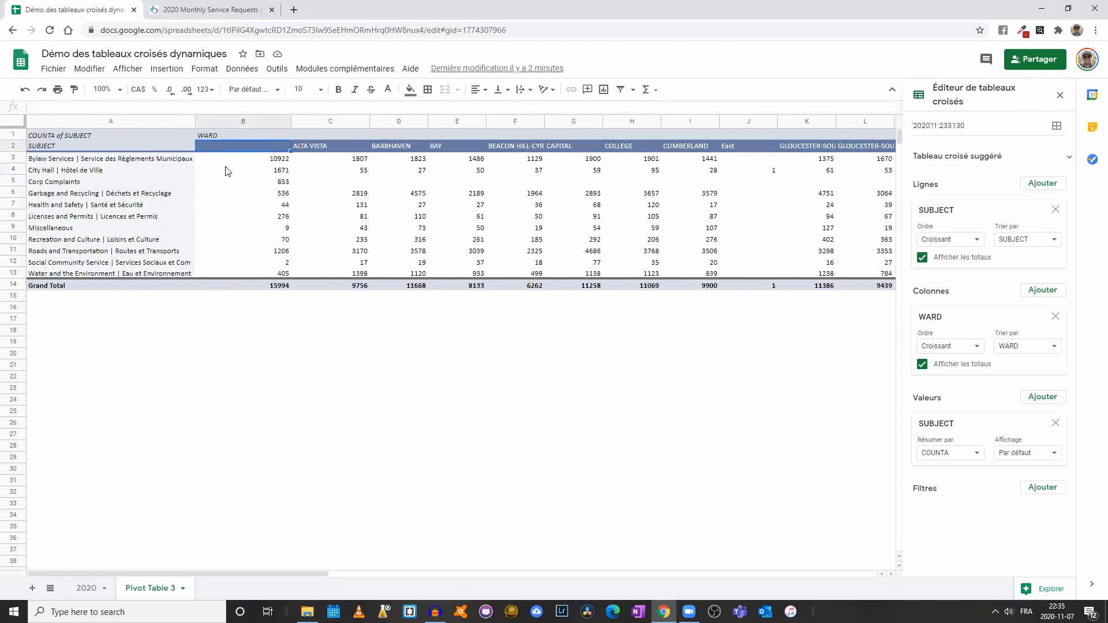